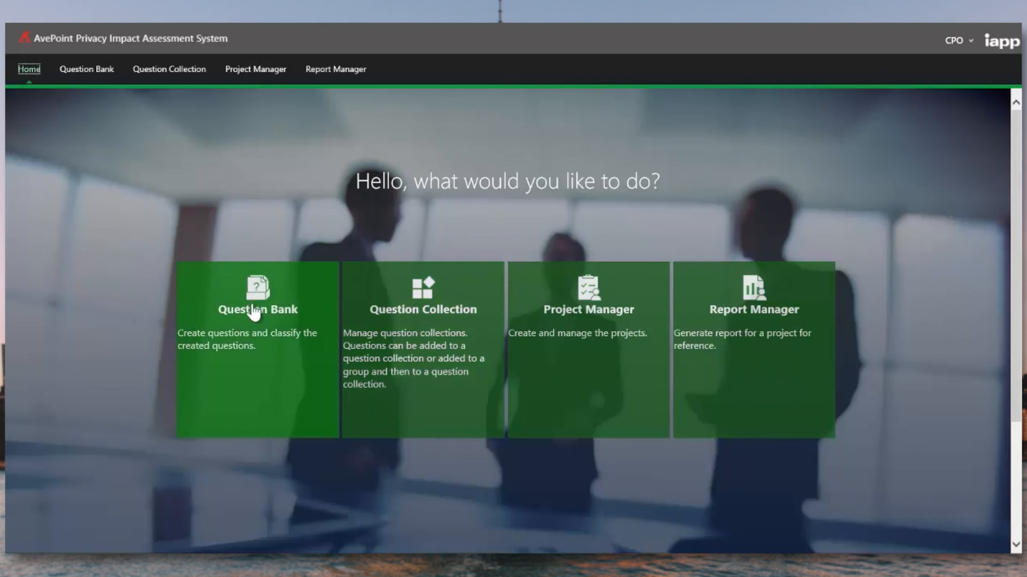
Start a new Question Bank question under Accuracy Obligation with the text "Do you have any encrypted information on your personal laptop?".
{"action": "left_click", "coordinate": [259, 338]}
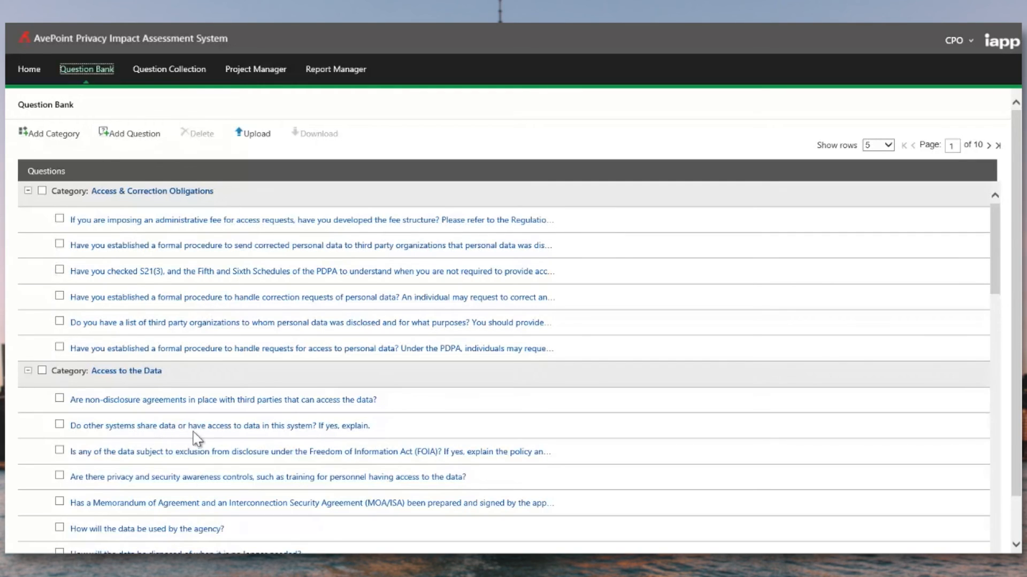
{"action": "left_click", "coordinate": [139, 138]}
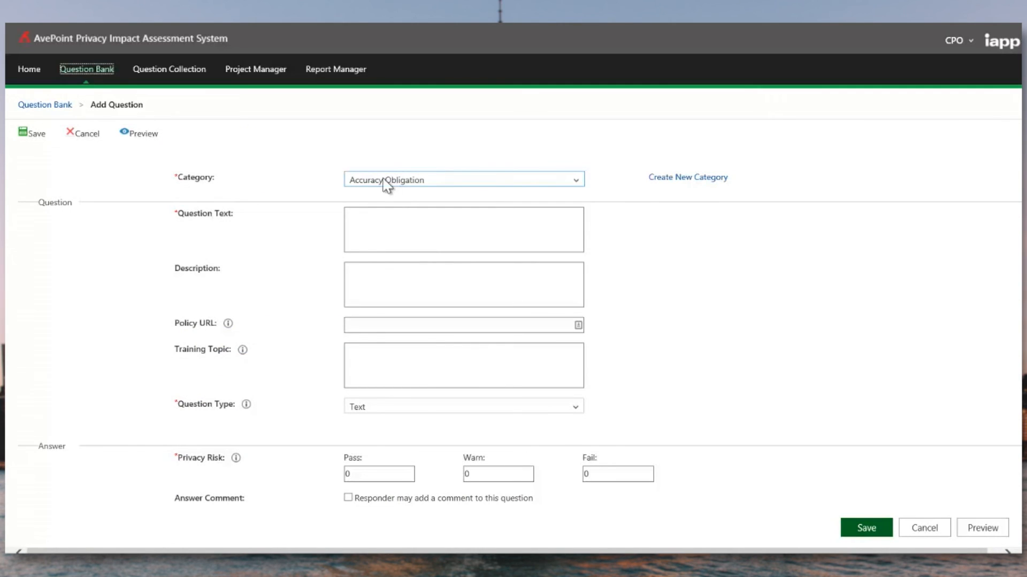
{"action": "left_click", "coordinate": [401, 233]}
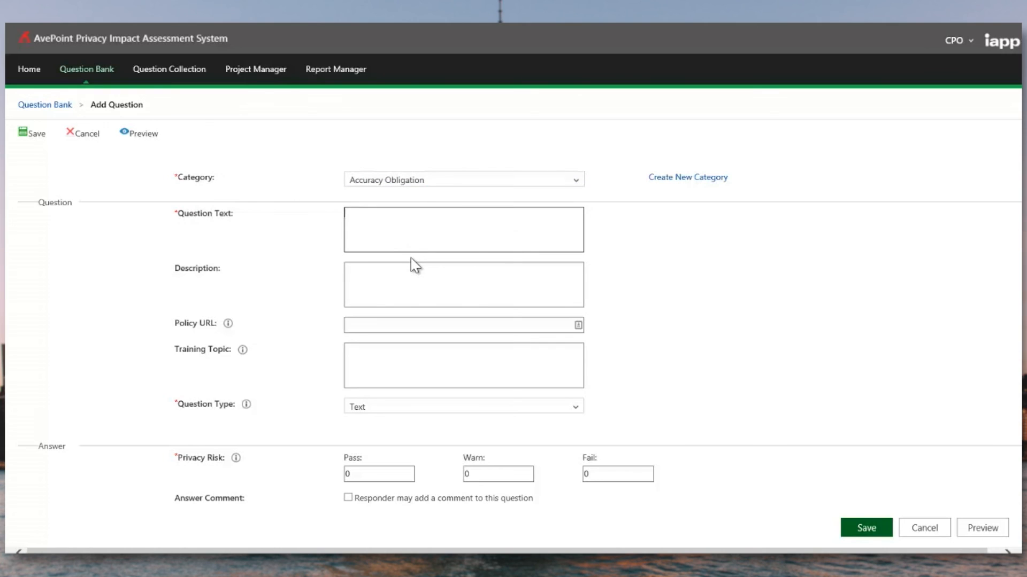
{"action": "type", "text": "Do you have any encrypted information on your personal laptop?"}
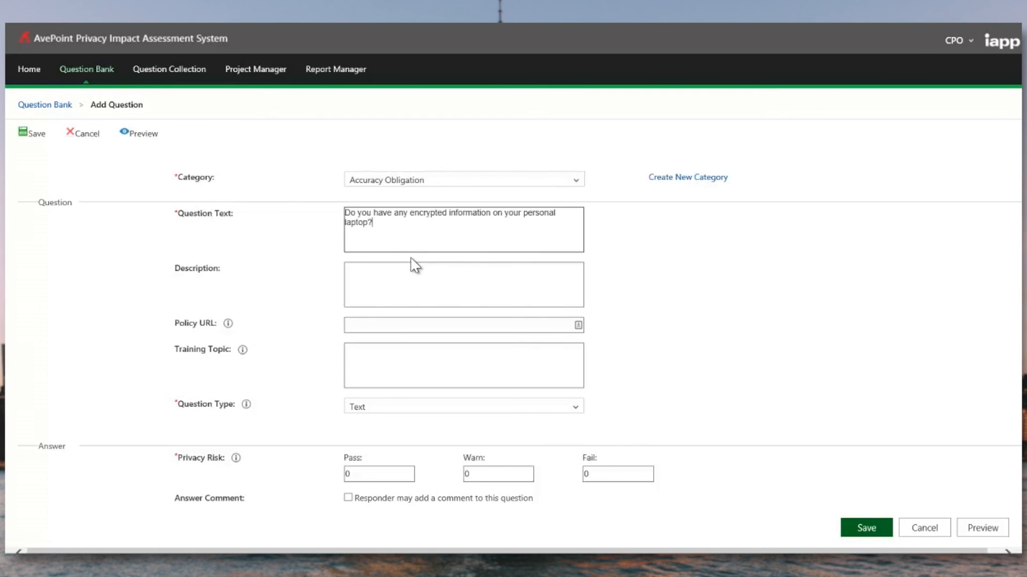
Describe the question as "Evaluate whether or not encryption is used on this device, and whether IT has provided any hardware-encryption for your laptop.".
{"action": "left_click", "coordinate": [417, 297]}
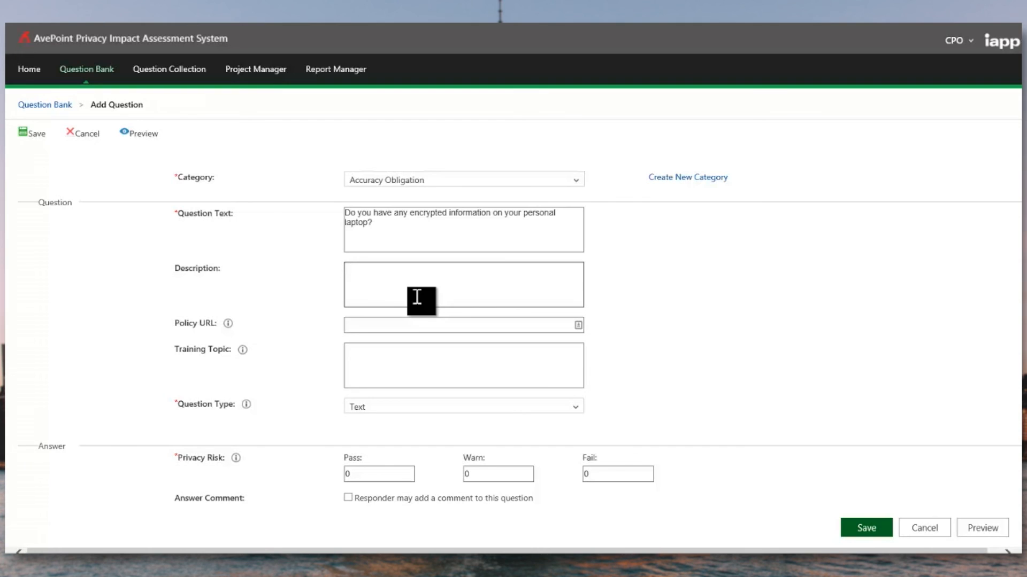
{"action": "type", "text": "Evaluate whether or not encryption is used on this device, and whether IT has provided any hardware-encryption for your laptop."}
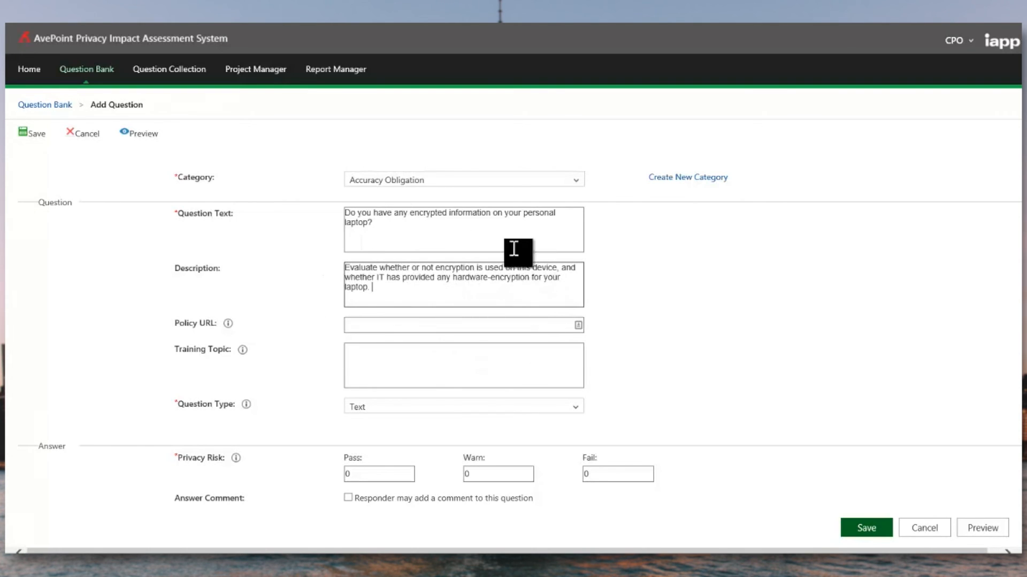
{"action": "left_click", "coordinate": [355, 324]}
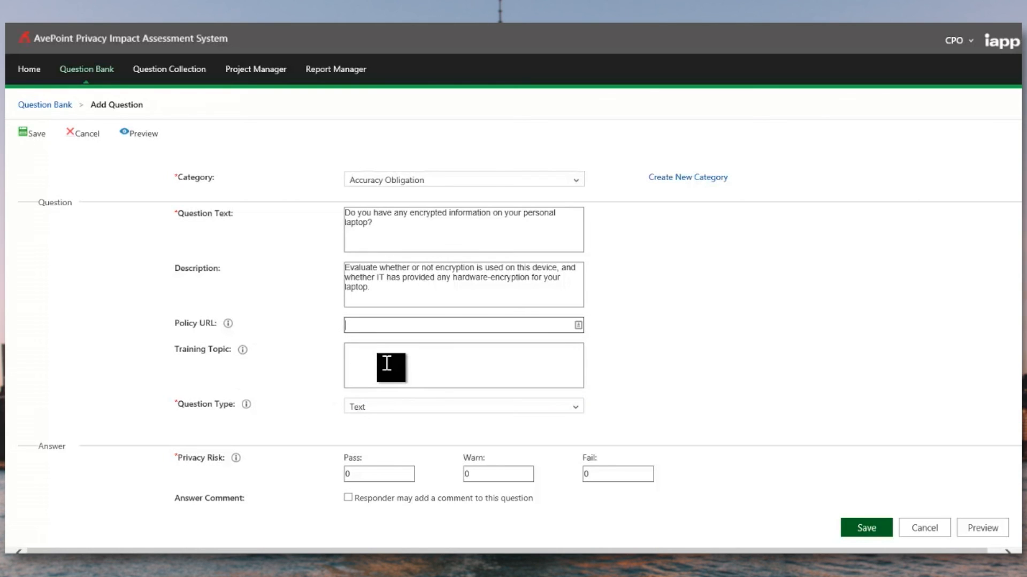
{"action": "left_click", "coordinate": [418, 328]}
Make it a Yes/No question with a privacy risk of 10 for No, and allow responder comments.
{"action": "left_click", "coordinate": [363, 409]}
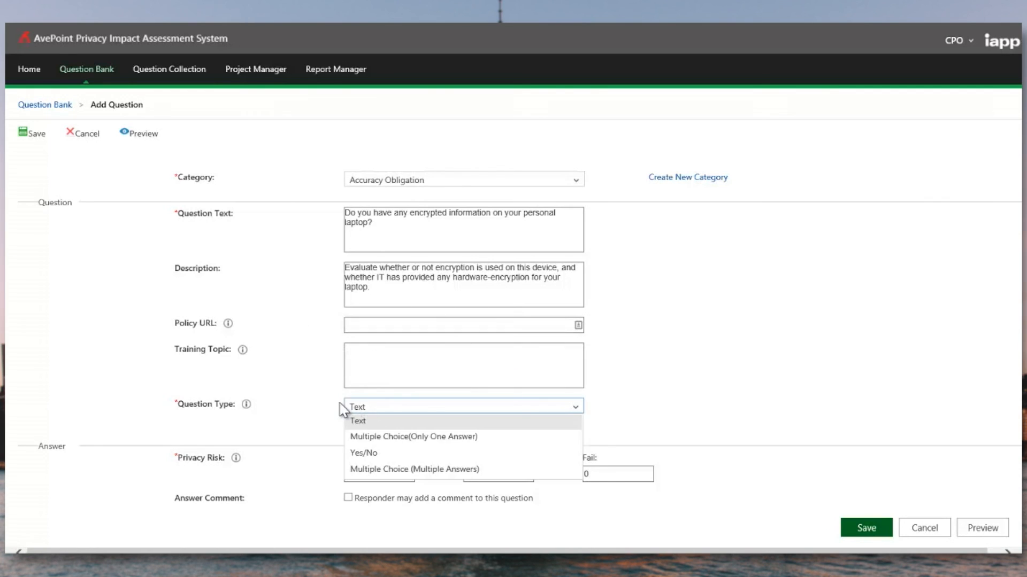
{"action": "left_click", "coordinate": [371, 454]}
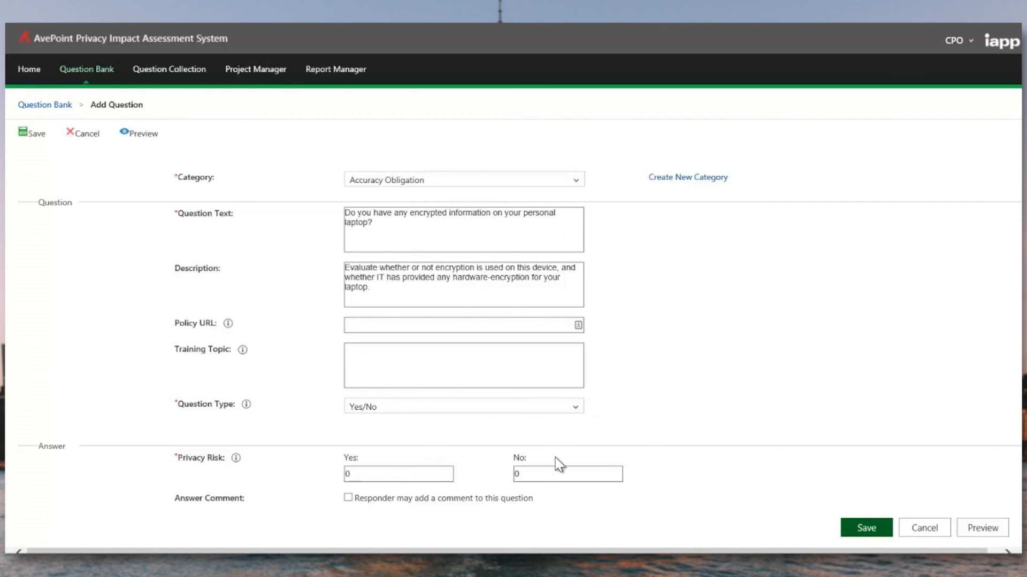
{"action": "left_click_drag", "start_coordinate": [555, 474], "coordinate": [492, 477]}
{"action": "left_click", "coordinate": [348, 499]}
Preview the laptop encryption question with a trial answer of Yes, and save it to the Question Bank.
{"action": "left_click", "coordinate": [139, 136]}
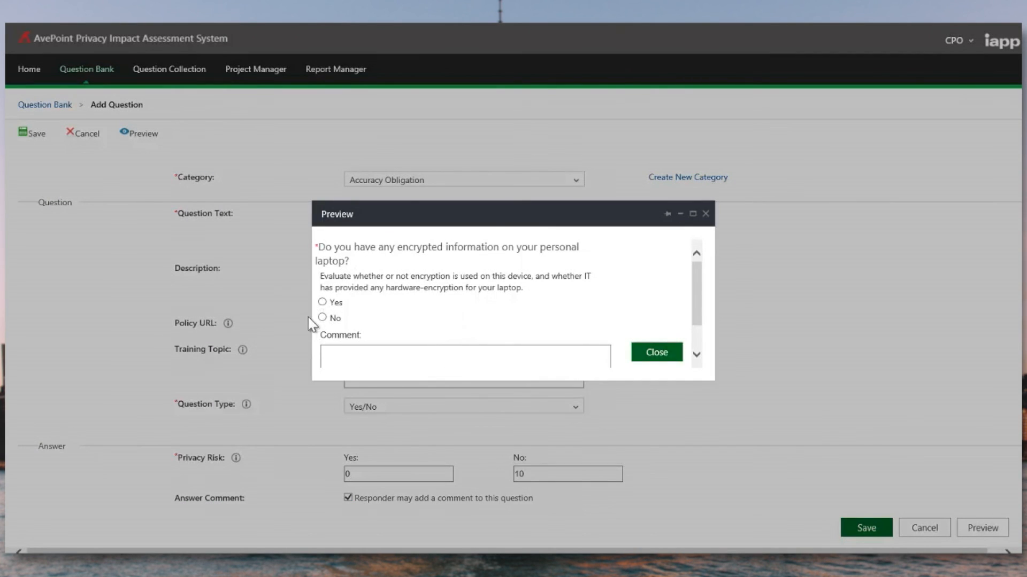
{"action": "left_click", "coordinate": [322, 302]}
{"action": "scroll", "coordinate": [350, 315], "scroll_direction": "down", "scroll_amount": 1}
{"action": "scroll", "coordinate": [350, 311], "scroll_direction": "down", "scroll_amount": 1}
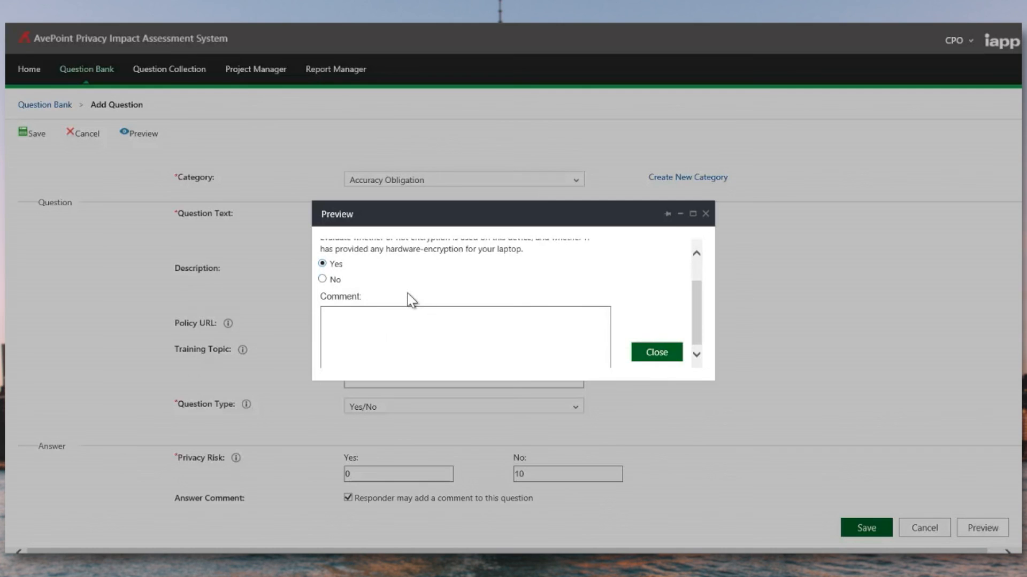
{"action": "left_click", "coordinate": [663, 361]}
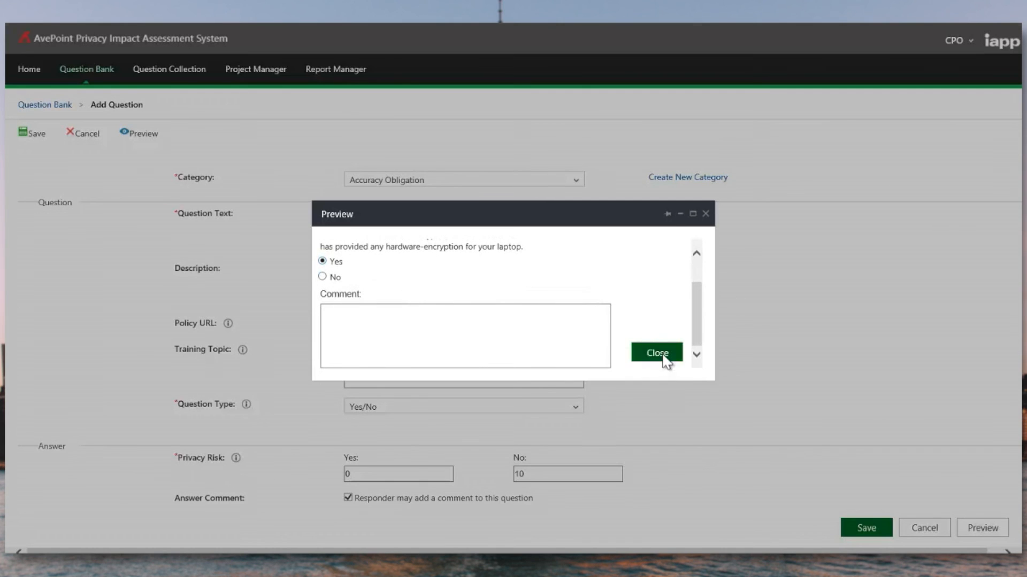
{"action": "left_click", "coordinate": [871, 533]}
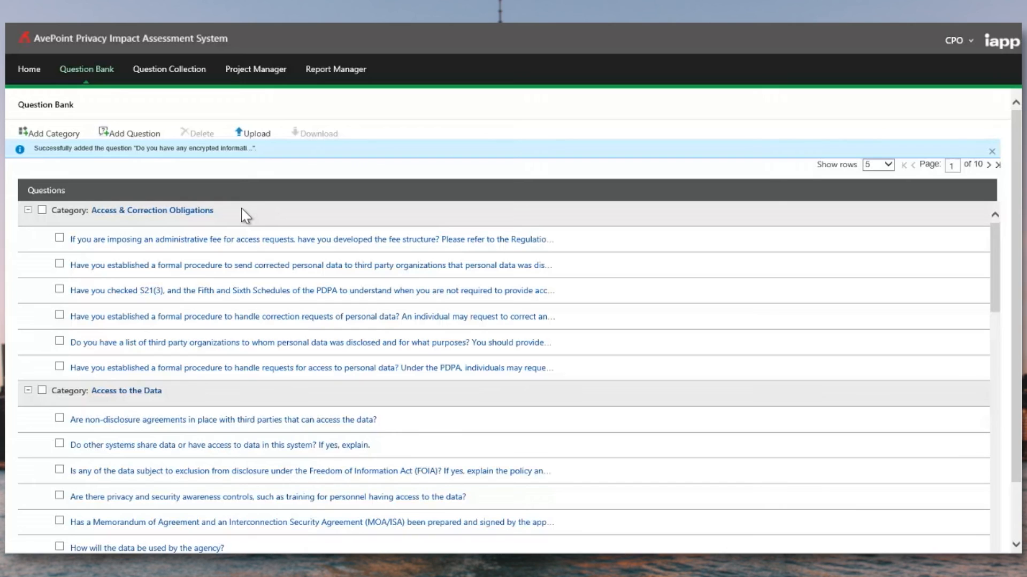
Return to the home page and open the Question Collection area.
{"action": "left_click", "coordinate": [29, 69]}
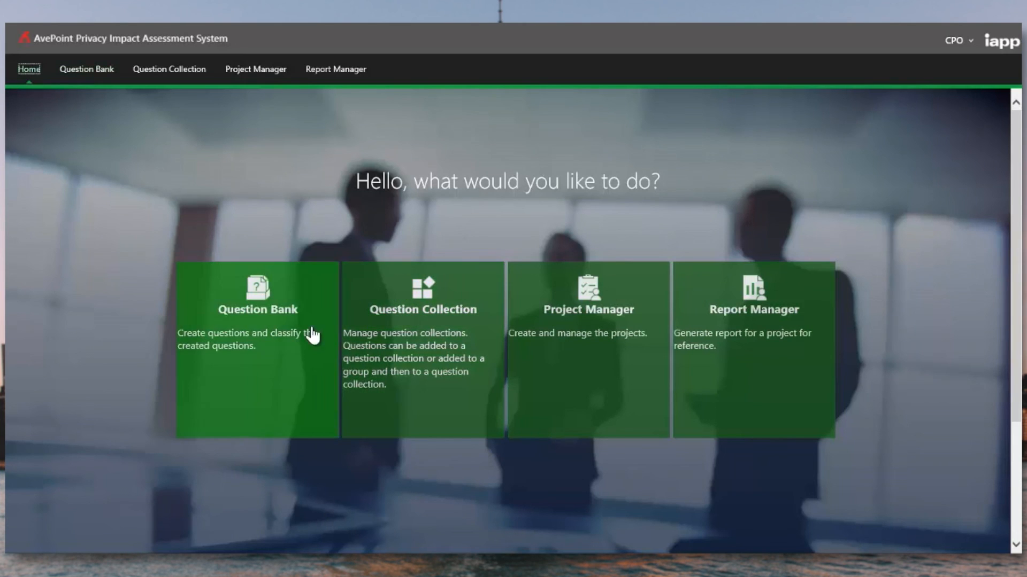
{"action": "left_click", "coordinate": [437, 431]}
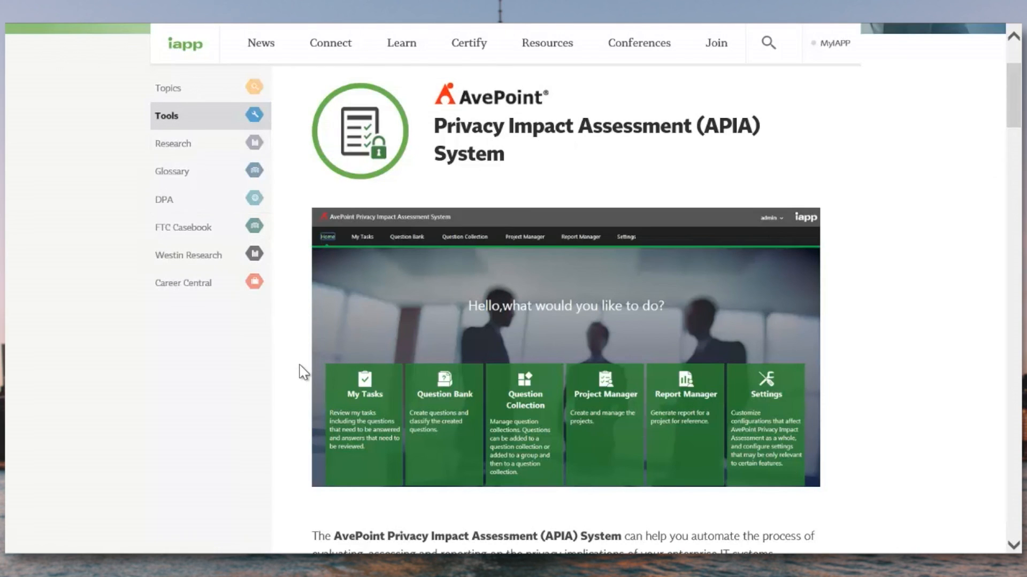
Review the IAPP website's APIA page down to the downloadable PIA templates contributed by the privacy community.
{"action": "scroll", "coordinate": [300, 366], "scroll_direction": "down", "scroll_amount": 10}
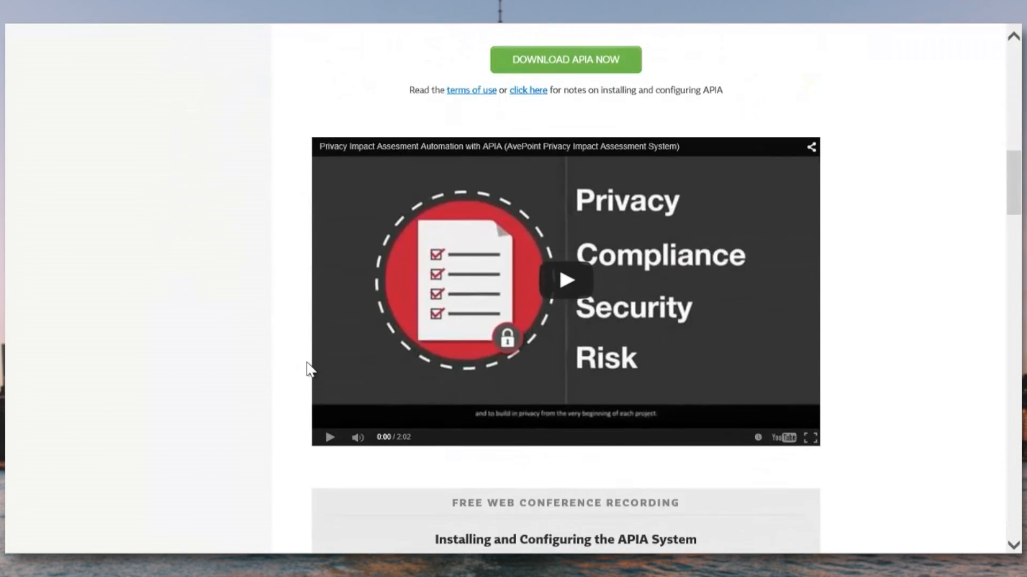
{"action": "scroll", "coordinate": [669, 154], "scroll_direction": "down", "scroll_amount": 12}
{"action": "scroll", "coordinate": [650, 227], "scroll_direction": "down", "scroll_amount": 15}
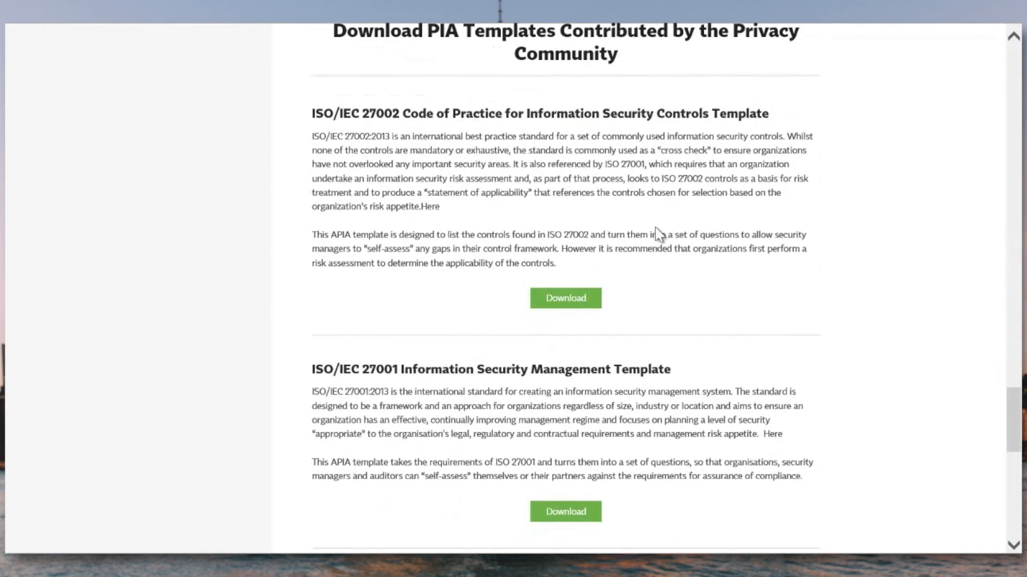
{"action": "scroll", "coordinate": [695, 188], "scroll_direction": "up", "scroll_amount": 1}
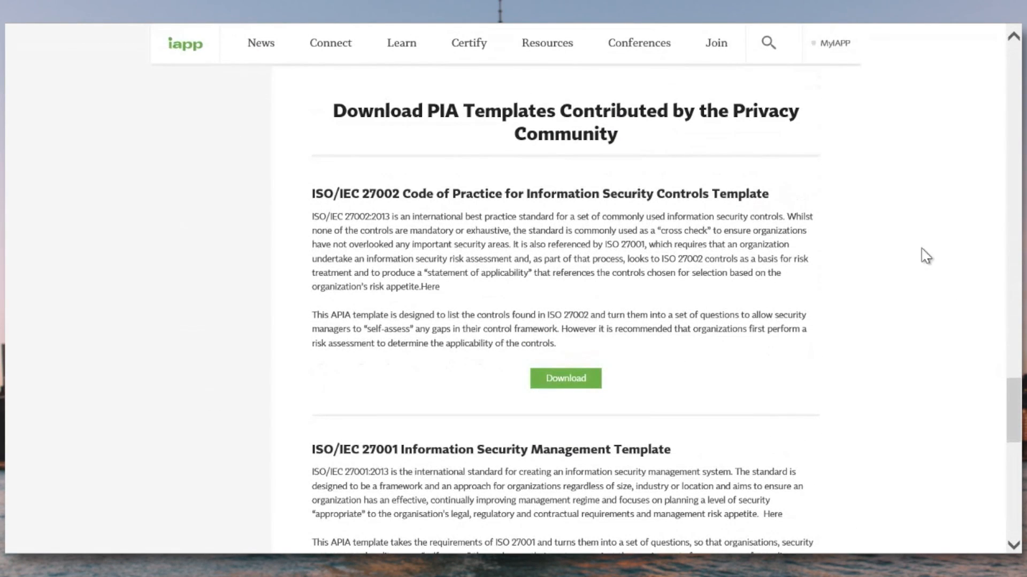
{"action": "mouse_move", "coordinate": [547, 43]}
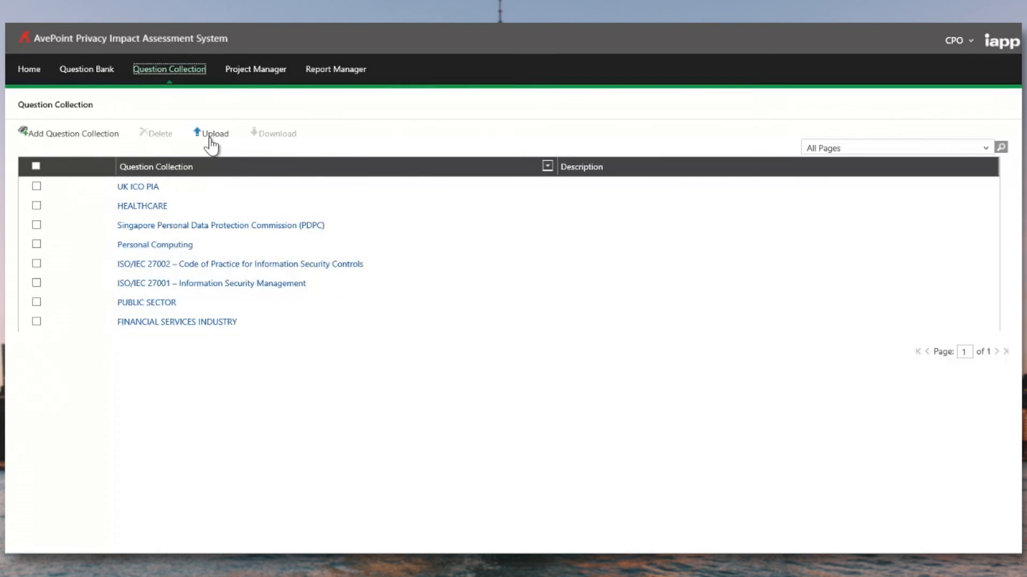
Start a new question collection named "SharePoint Portal Evaluation" with the Parallel question order type.
{"action": "left_click", "coordinate": [97, 138]}
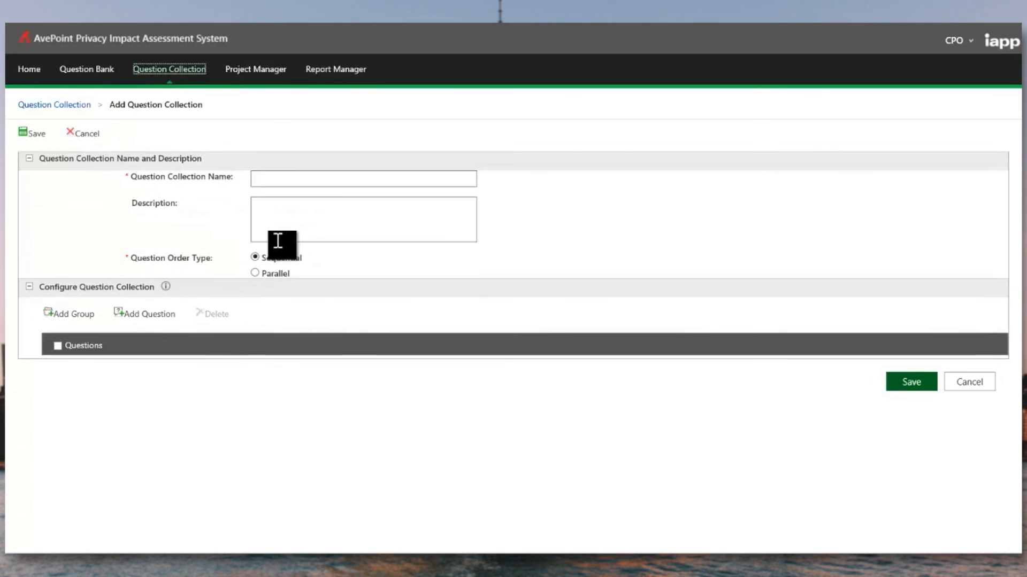
{"action": "left_click", "coordinate": [274, 182]}
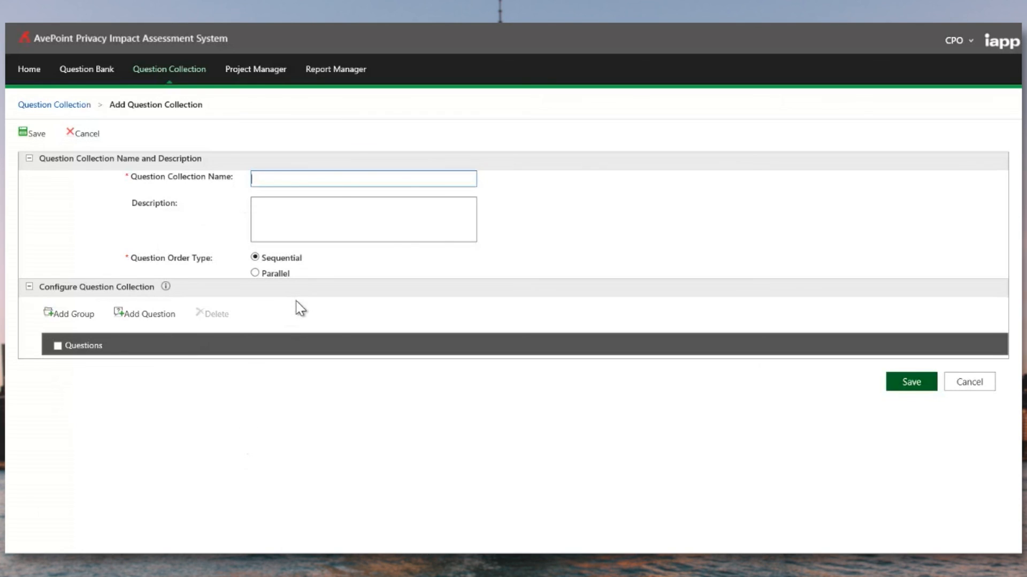
{"action": "type", "text": "SharePoint Portal Evaluation"}
{"action": "left_click", "coordinate": [255, 273]}
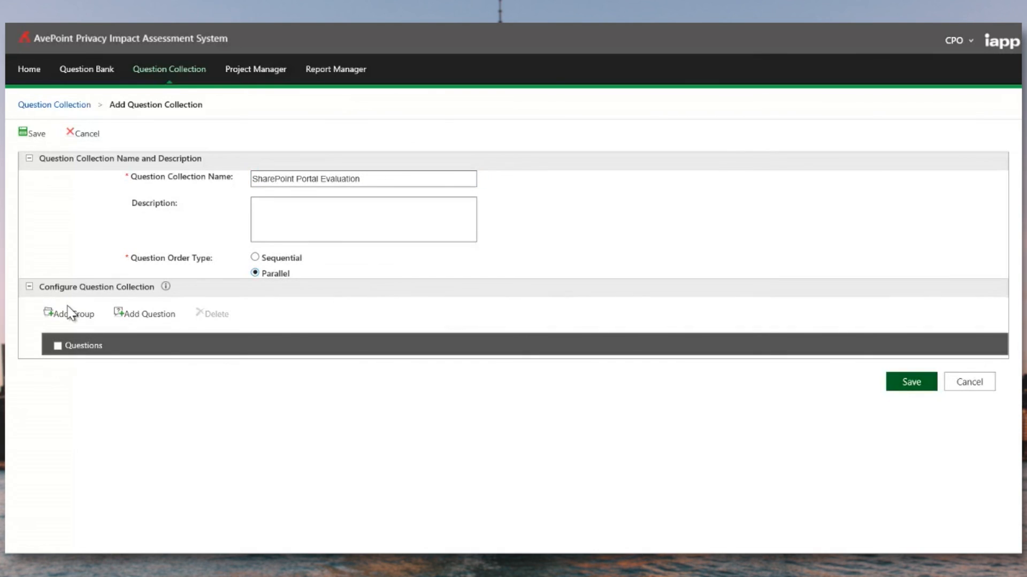
Add a group named "IT Security" to the new question collection.
{"action": "left_click", "coordinate": [68, 283]}
{"action": "left_click", "coordinate": [75, 316]}
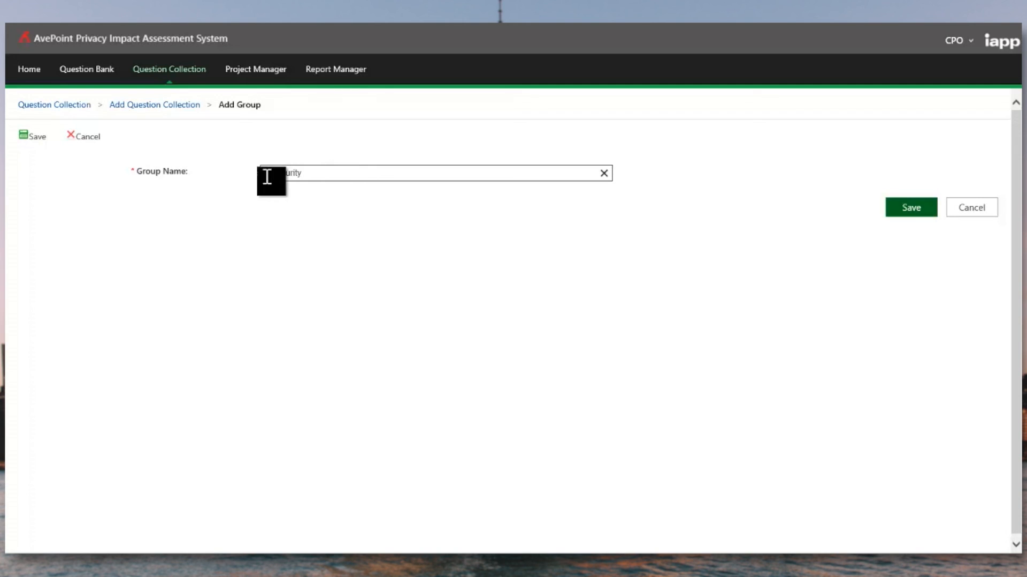
{"action": "left_click", "coordinate": [38, 140]}
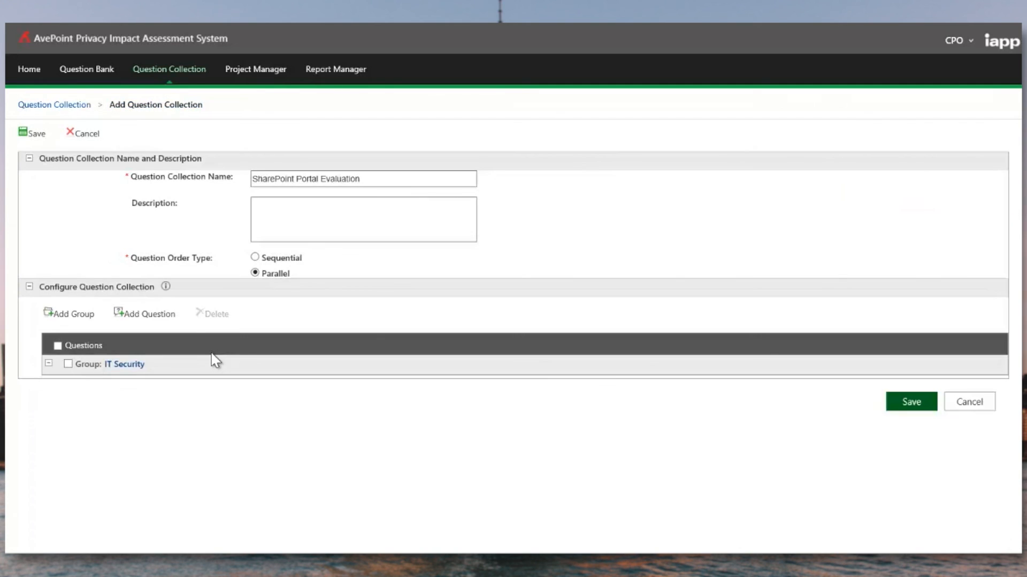
Add the Access to the Data questions on monitoring mechanisms, third-party use and business impact to the collection, and discard the unsaved collection.
{"action": "left_click", "coordinate": [139, 317]}
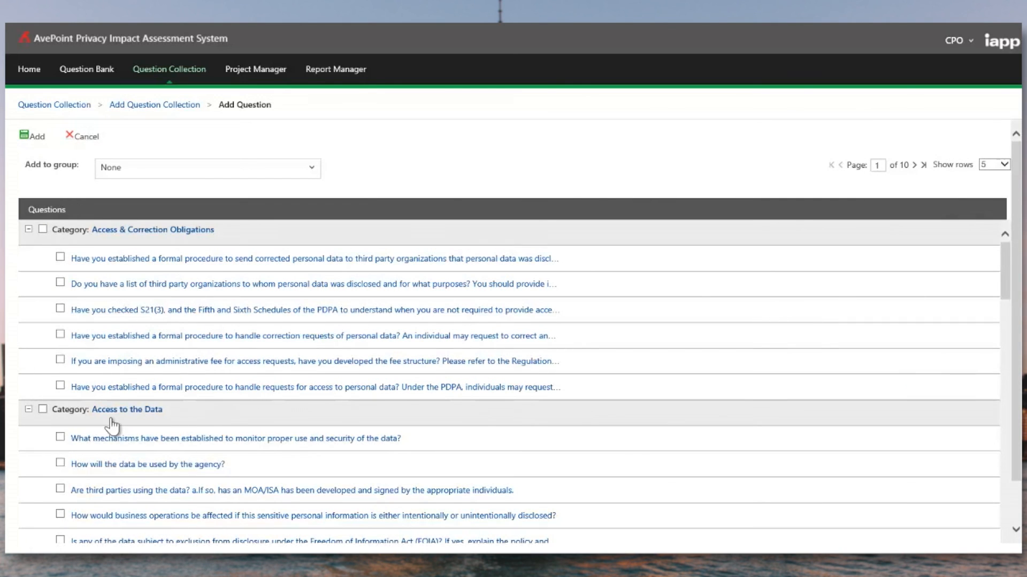
{"action": "scroll", "coordinate": [78, 394], "scroll_direction": "down", "scroll_amount": 2}
{"action": "scroll", "coordinate": [78, 394], "scroll_direction": "down", "scroll_amount": 1}
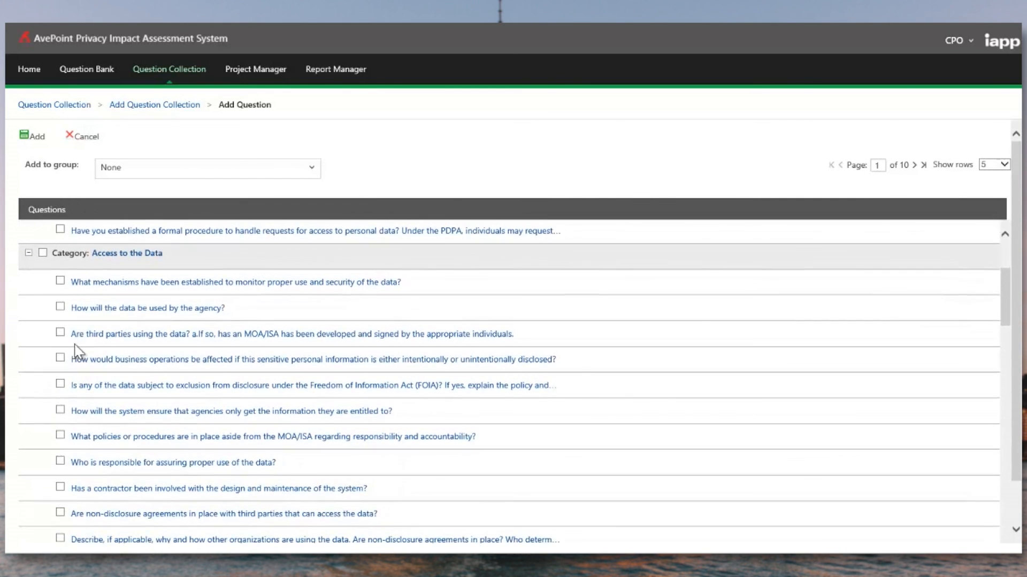
{"action": "left_click", "coordinate": [60, 332]}
{"action": "left_click", "coordinate": [60, 358]}
{"action": "left_click", "coordinate": [33, 136]}
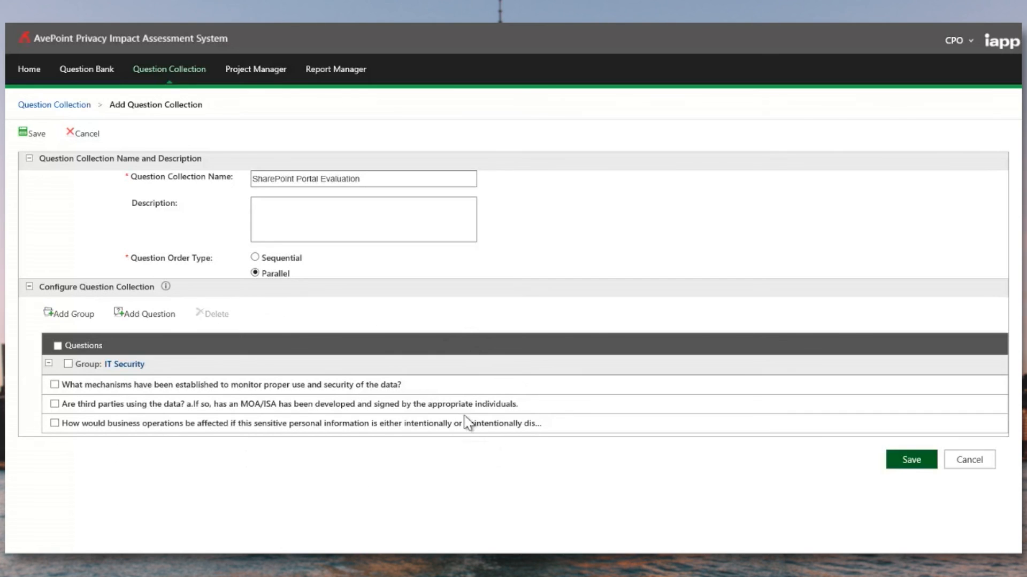
{"action": "left_click", "coordinate": [80, 134]}
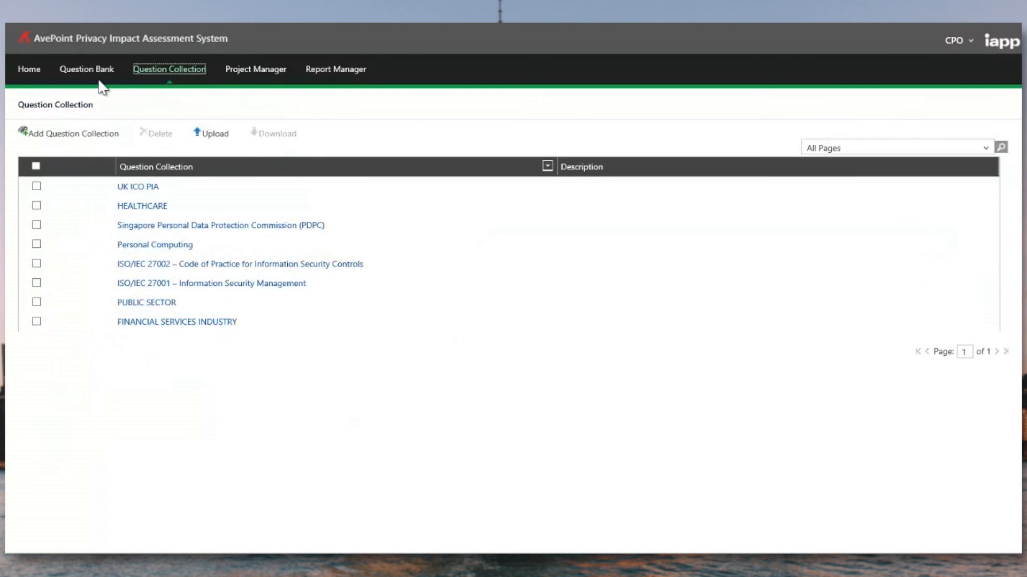
Start a new project in Project Manager named "SharePoint Portal Evaluation".
{"action": "left_click", "coordinate": [28, 75]}
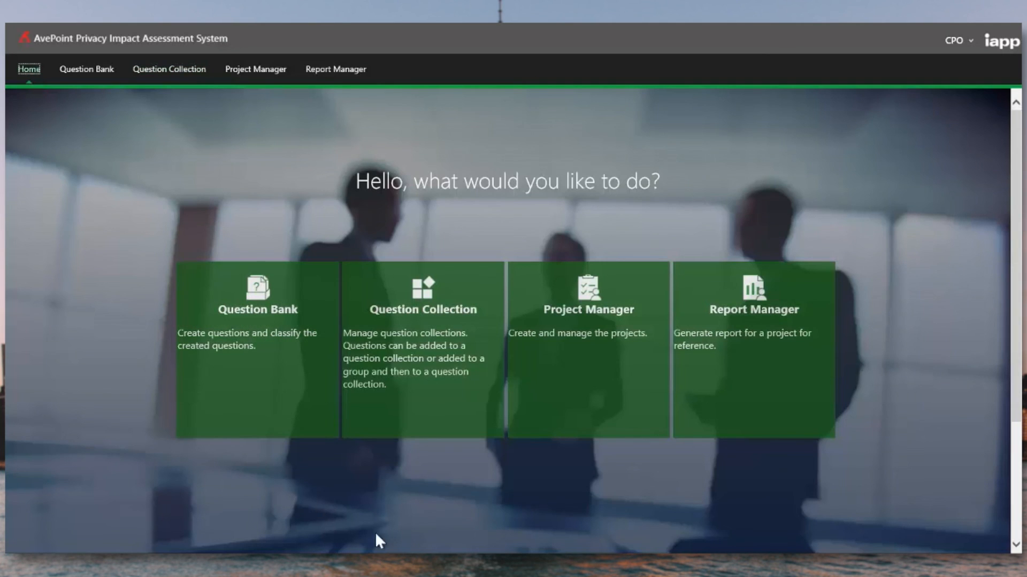
{"action": "left_click", "coordinate": [588, 403]}
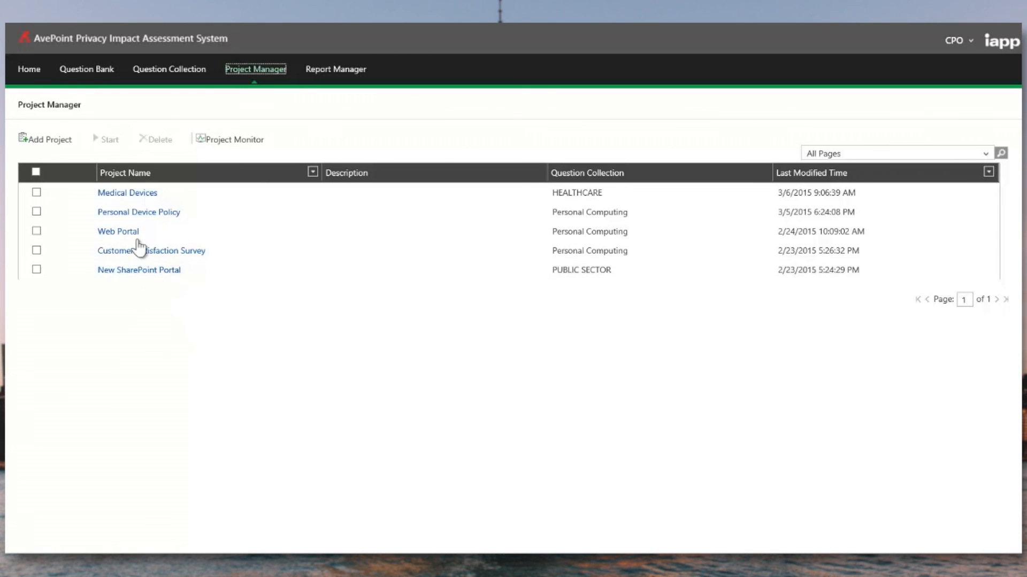
{"action": "left_click", "coordinate": [38, 142]}
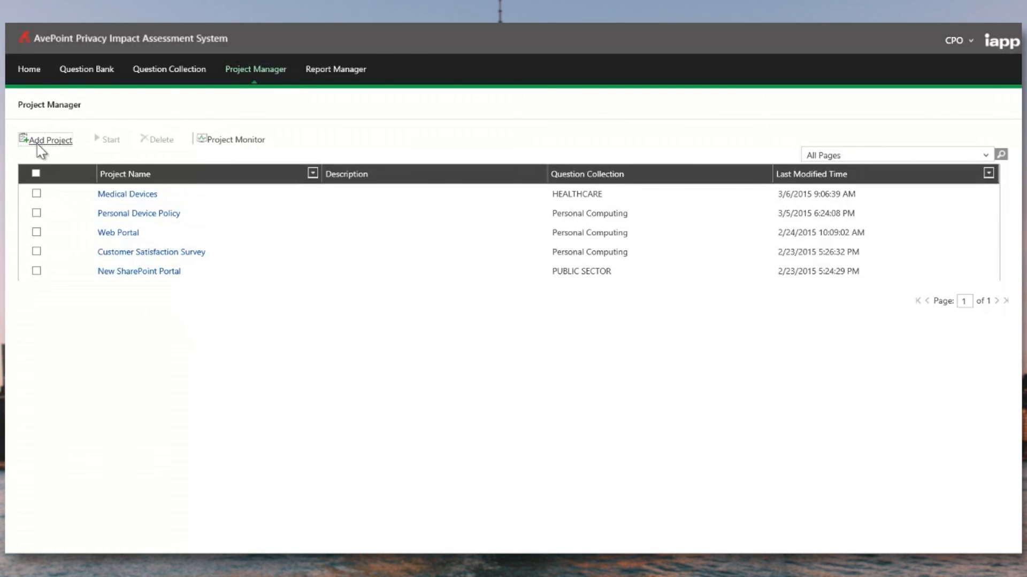
{"action": "type", "text": "SharePoint Portal Evaluation"}
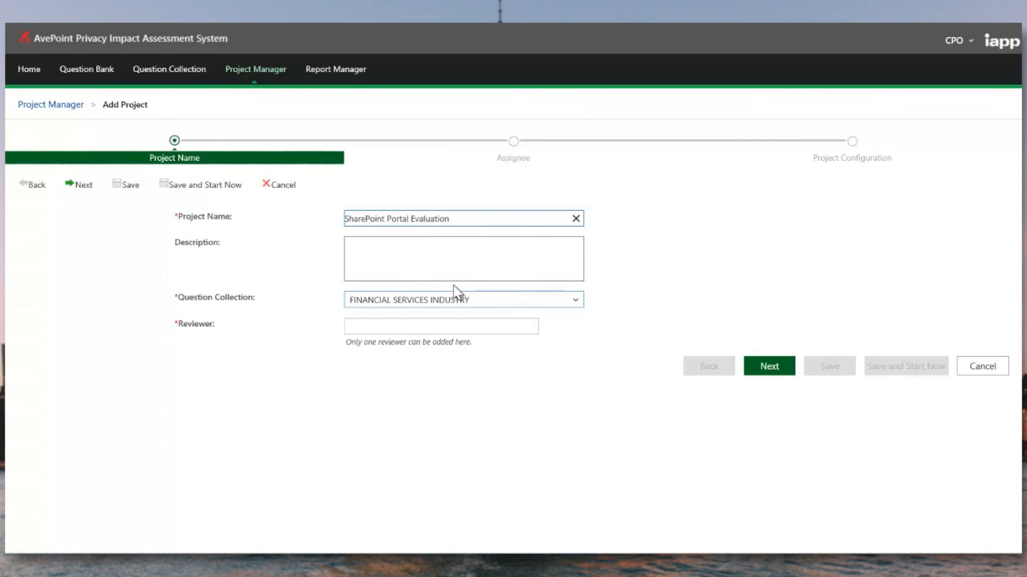
Set the project's question collection to UK ICO PIA, enter the reviewer's name, and proceed to the assignee stage.
{"action": "left_click", "coordinate": [389, 306]}
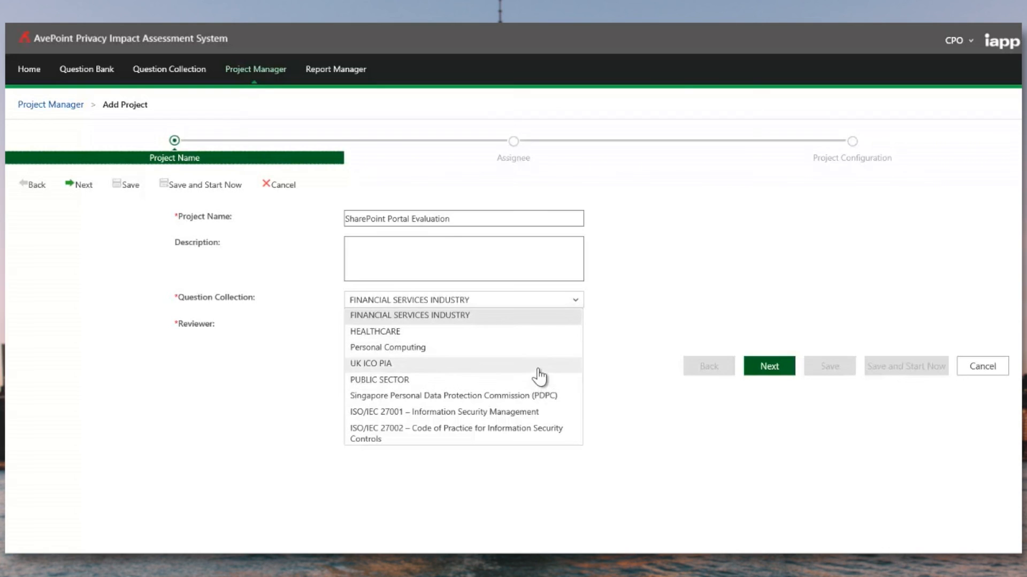
{"action": "left_click", "coordinate": [516, 369]}
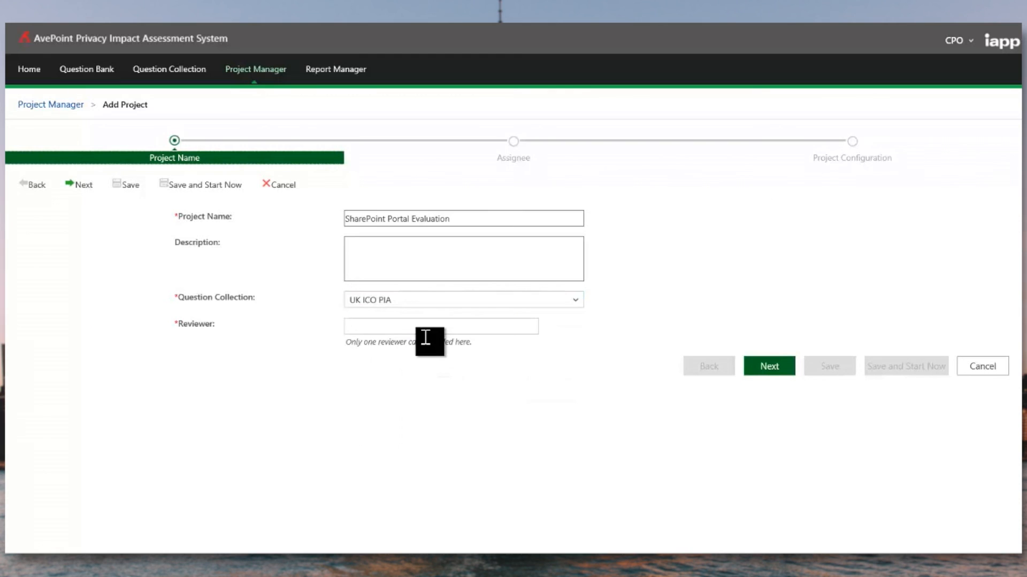
{"action": "left_click", "coordinate": [386, 328]}
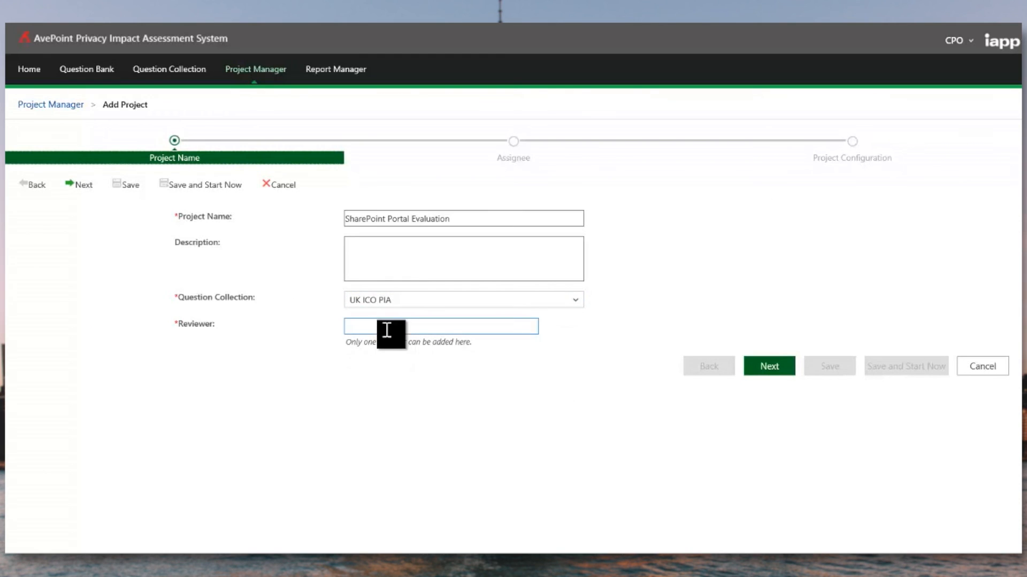
{"action": "type", "text": "Dana"}
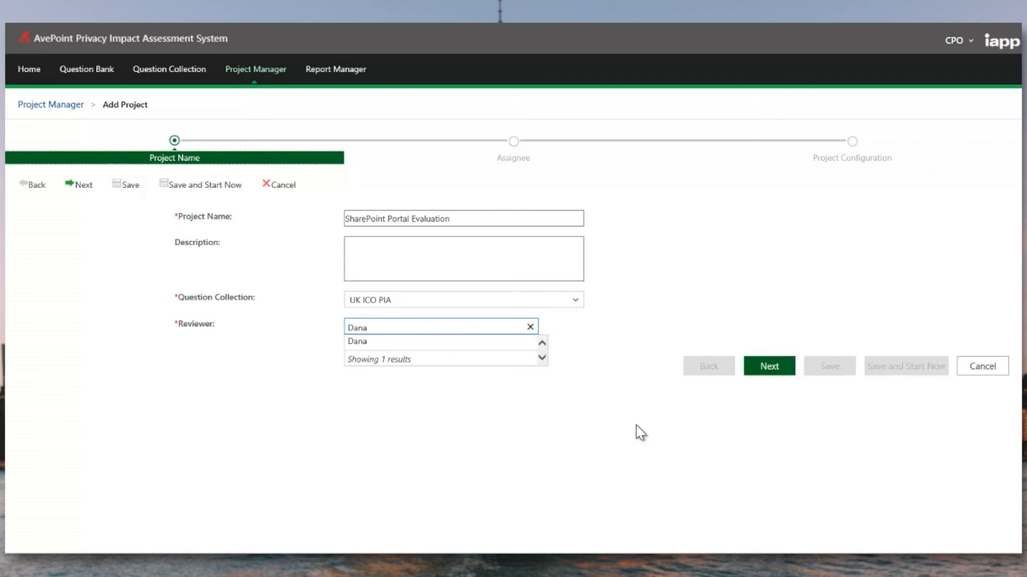
{"action": "key", "text": "Down"}
{"action": "key", "text": "Return"}
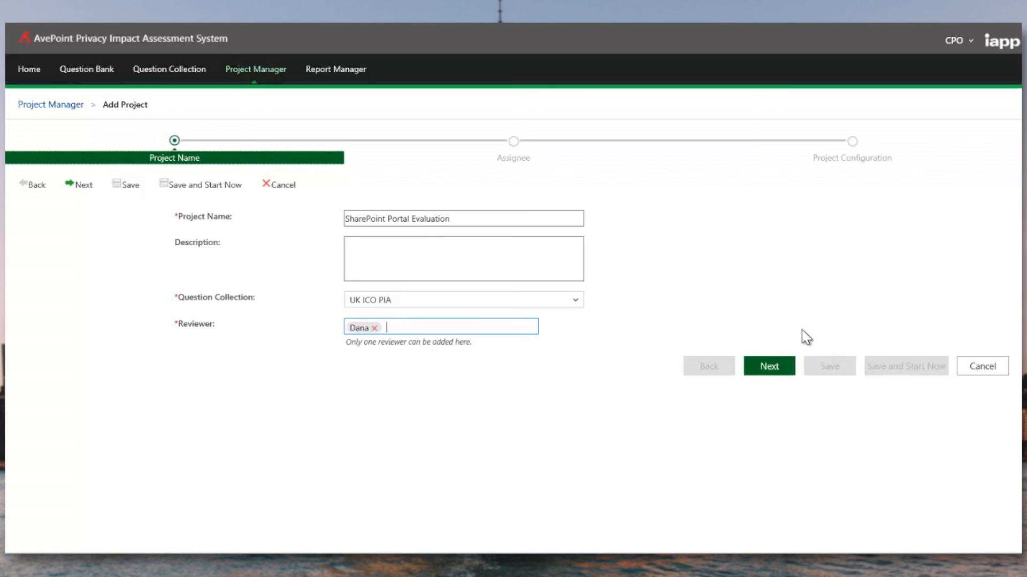
{"action": "left_click", "coordinate": [785, 367]}
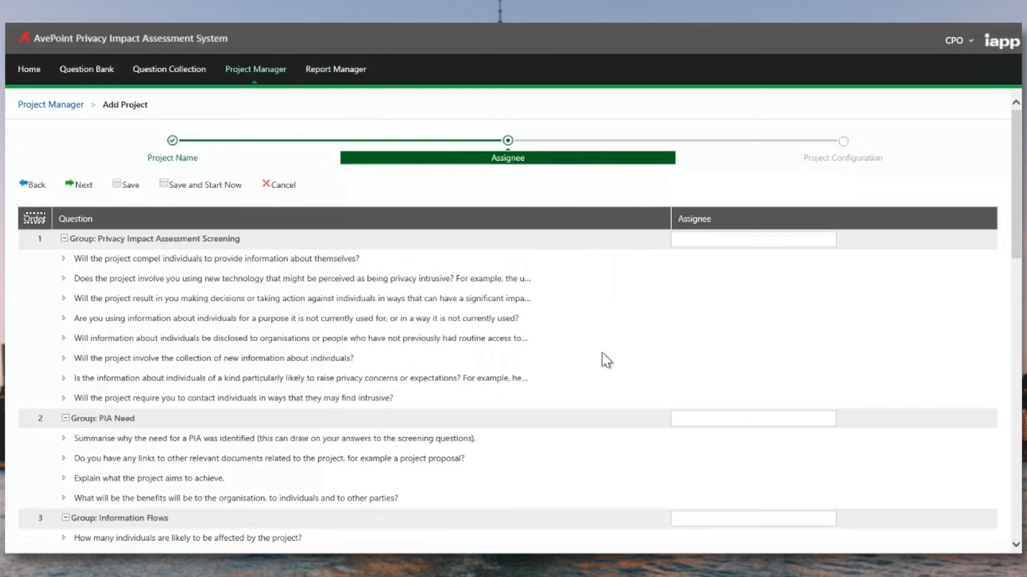
Assign a person each to the Privacy Impact Assessment Screening and PIA Need question groups.
{"action": "left_click", "coordinate": [702, 245]}
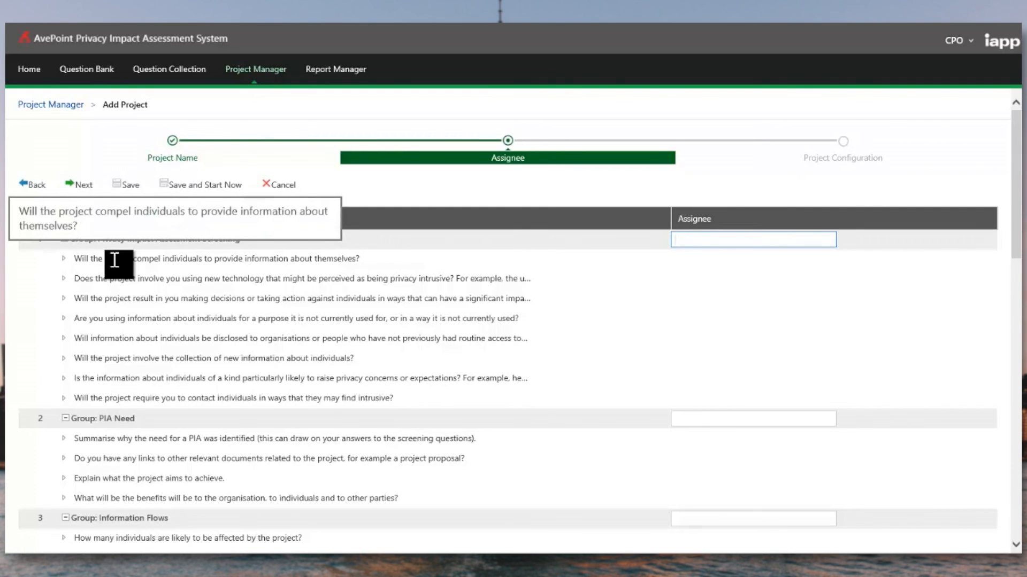
{"action": "type", "text": "dana"}
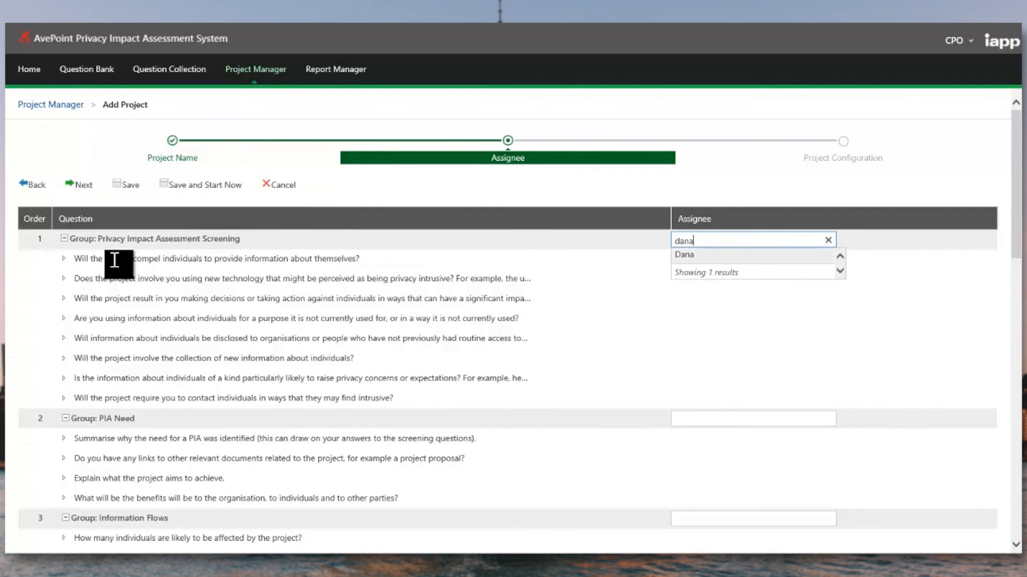
{"action": "key", "text": "Return"}
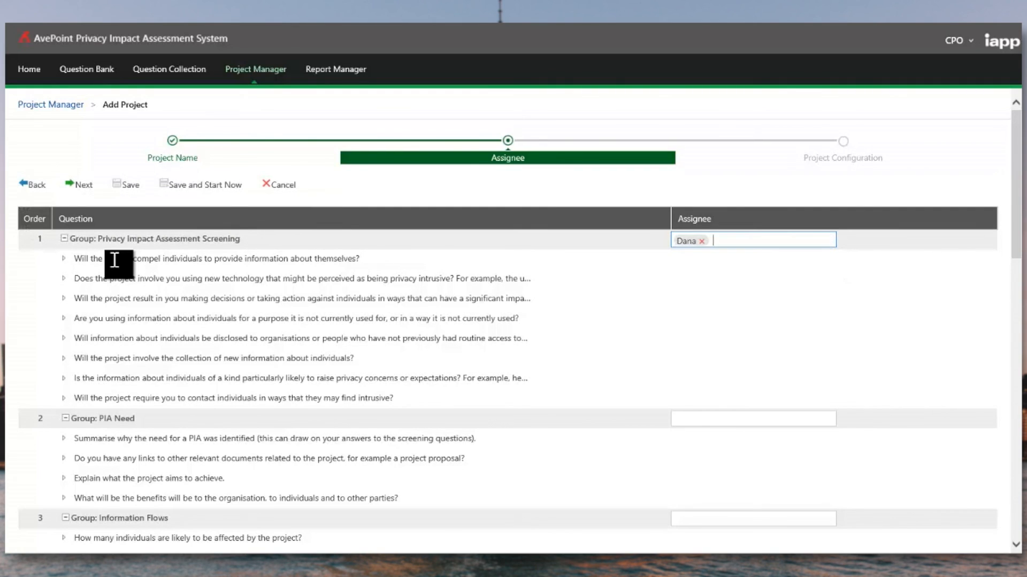
{"action": "left_click", "coordinate": [803, 421]}
{"action": "type", "text": "John"}
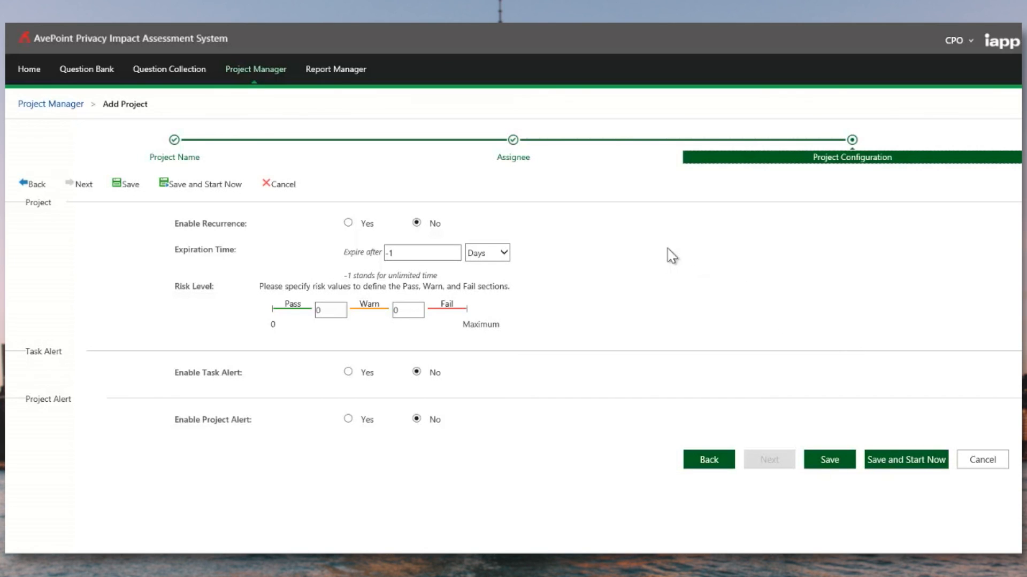
{"action": "left_click", "coordinate": [347, 223]}
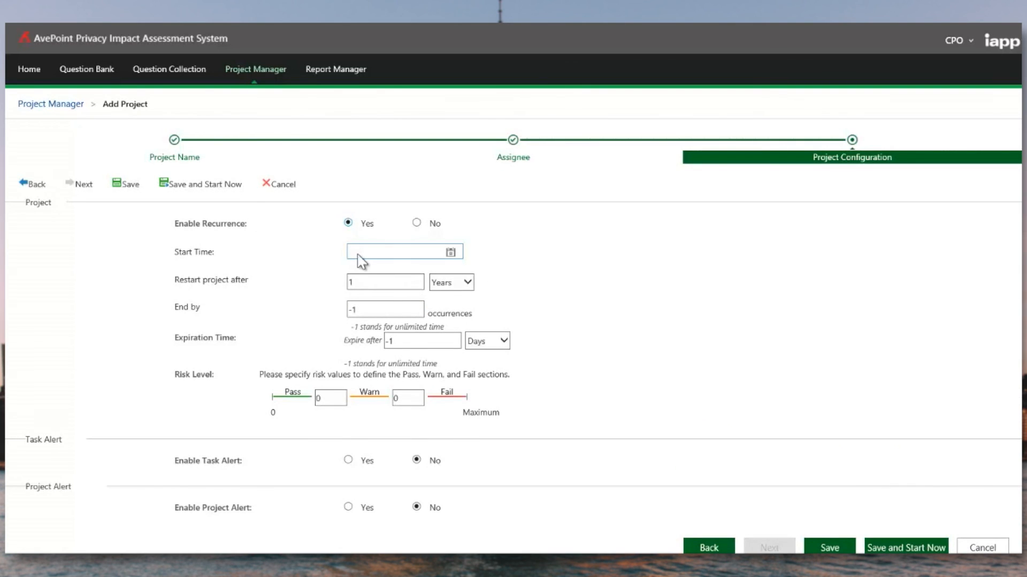
{"action": "left_click", "coordinate": [405, 257]}
{"action": "left_click", "coordinate": [415, 373]}
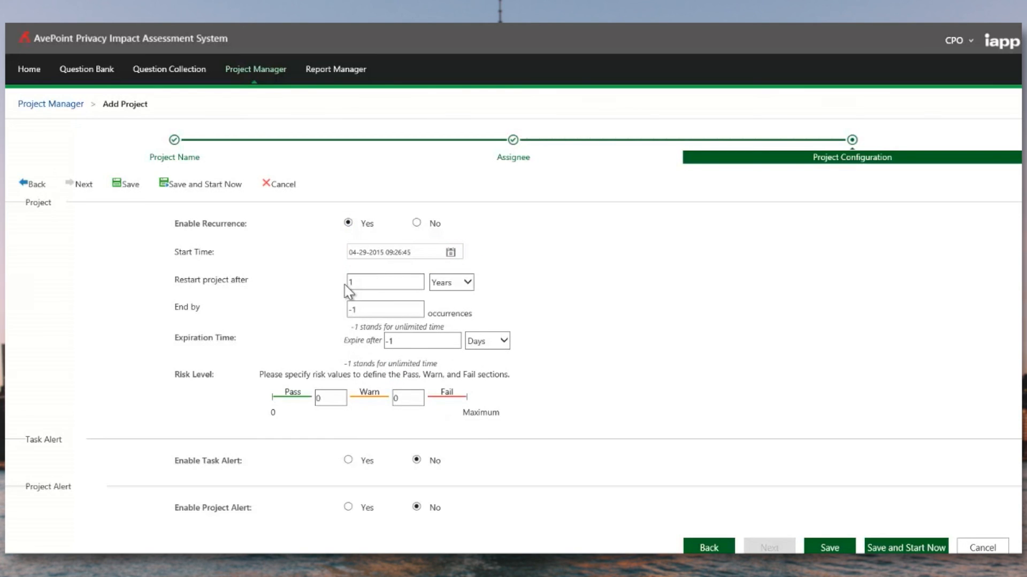
{"action": "left_click", "coordinate": [393, 311]}
{"action": "double_click", "coordinate": [407, 398]}
Enable task alerts with a frequency of every 1 month, ending after 2 alerts.
{"action": "left_click", "coordinate": [348, 461]}
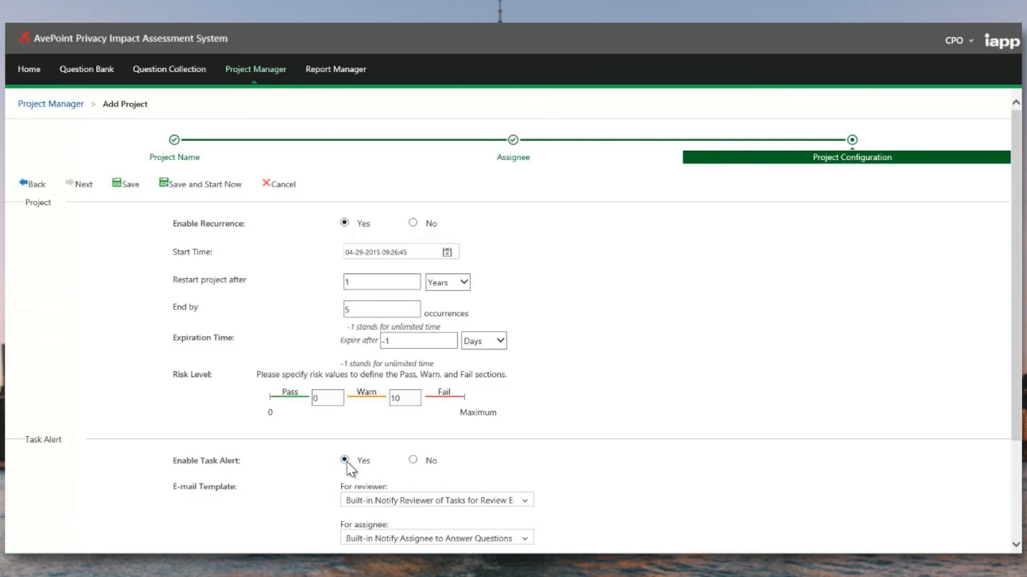
{"action": "scroll", "coordinate": [344, 407], "scroll_direction": "down", "scroll_amount": 3}
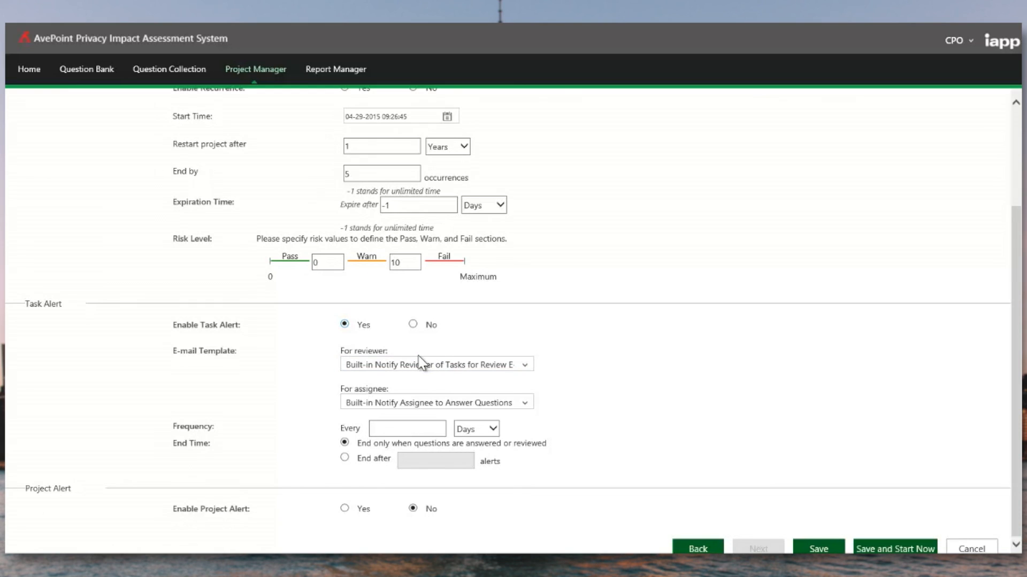
{"action": "left_click", "coordinate": [424, 426]}
{"action": "left_click", "coordinate": [476, 429]}
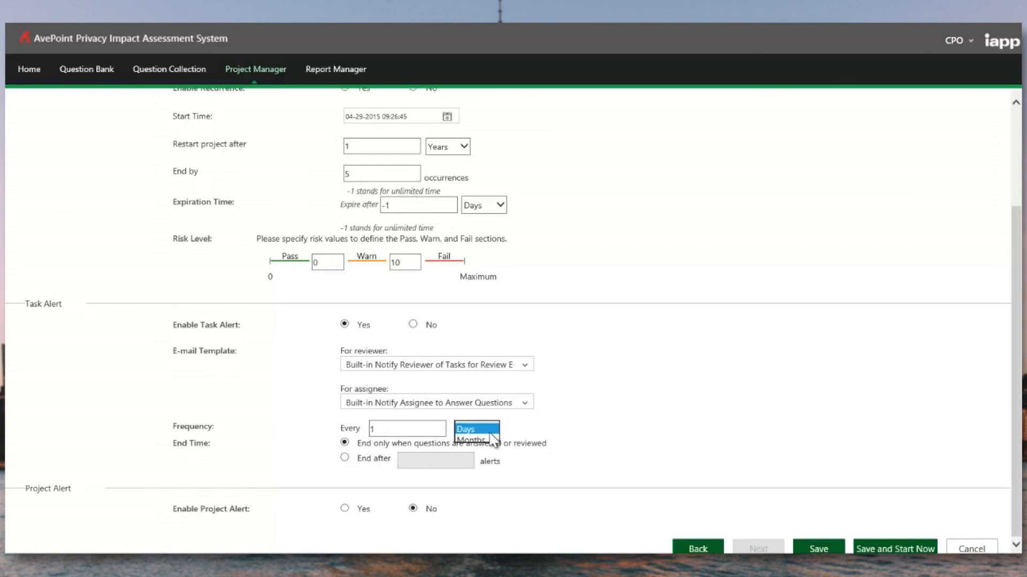
{"action": "left_click", "coordinate": [344, 459]}
{"action": "left_click", "coordinate": [345, 458]}
{"action": "left_click", "coordinate": [416, 462]}
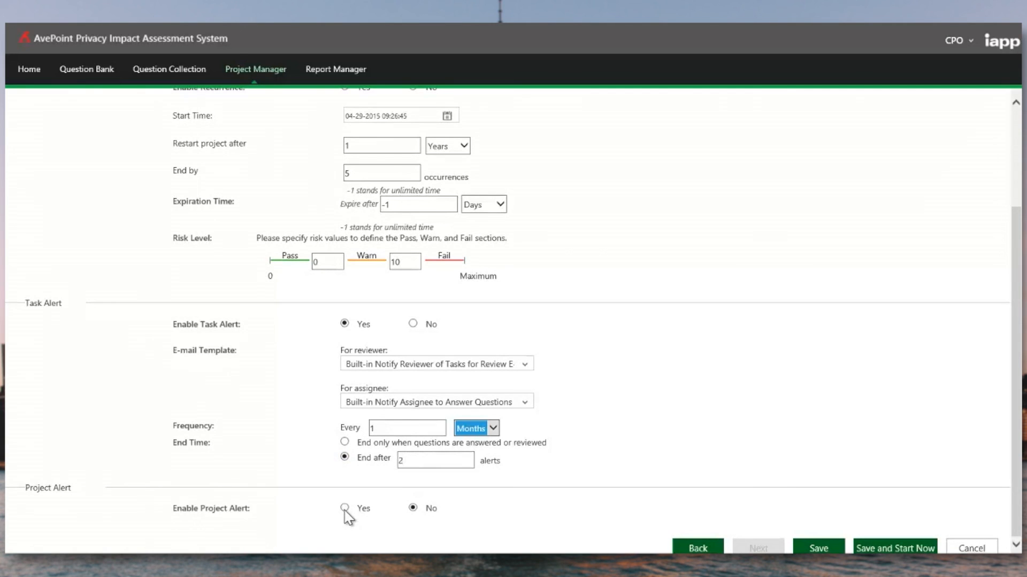
Enable the project alert with Alert me at expiration, and save and start the project immediately.
{"action": "left_click", "coordinate": [344, 509]}
{"action": "scroll", "coordinate": [347, 503], "scroll_direction": "down", "scroll_amount": 1}
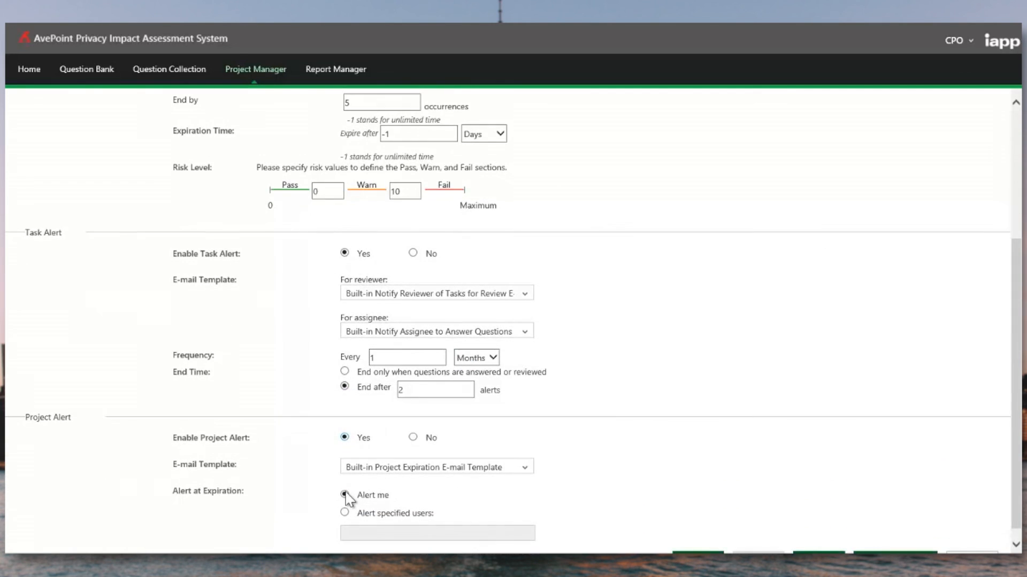
{"action": "scroll", "coordinate": [396, 515], "scroll_direction": "down", "scroll_amount": 1}
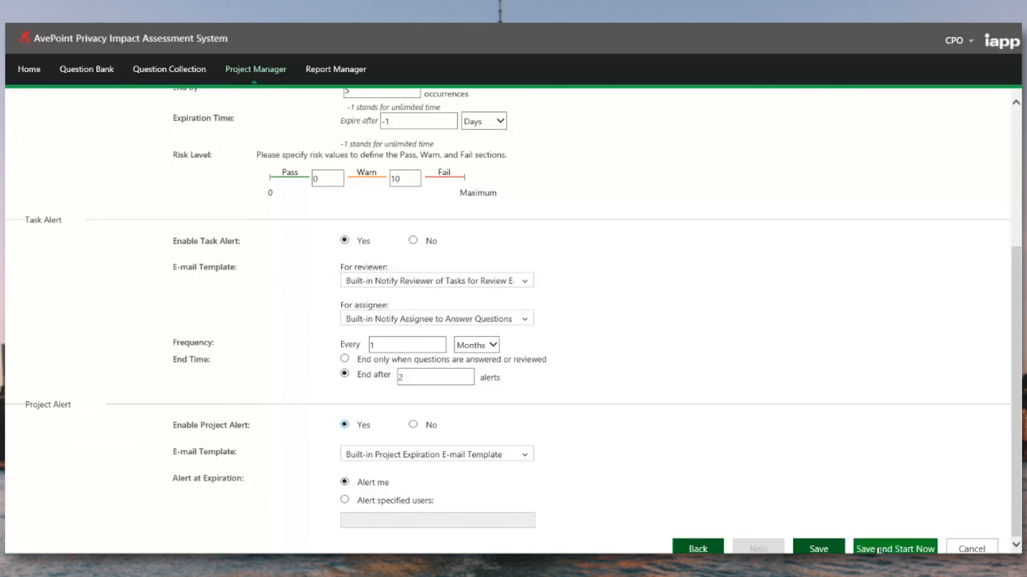
{"action": "left_click", "coordinate": [877, 550]}
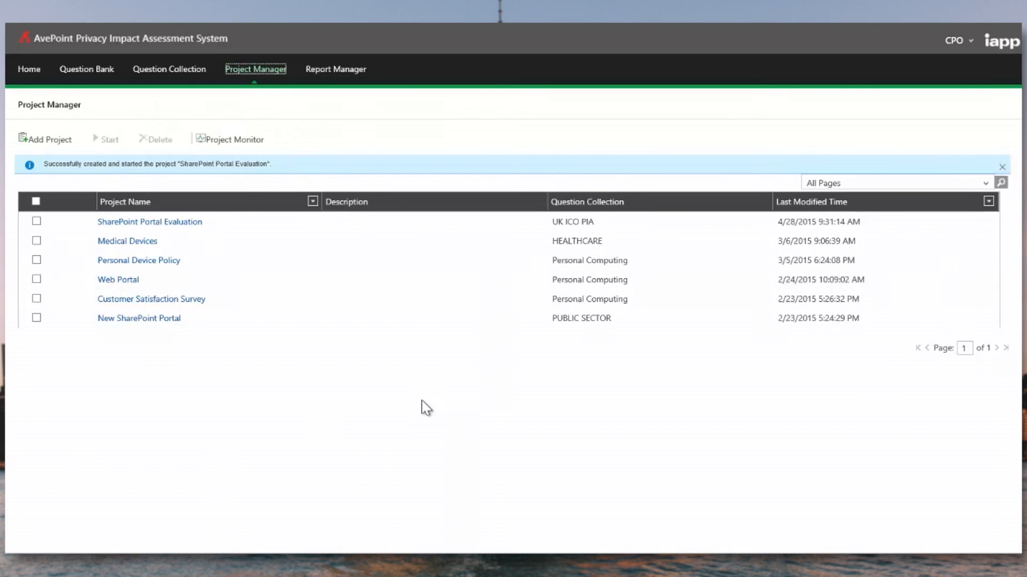
Check the assignees and approval status of the SharePoint Portal Evaluation questions in the Project Monitor details.
{"action": "left_click", "coordinate": [260, 141]}
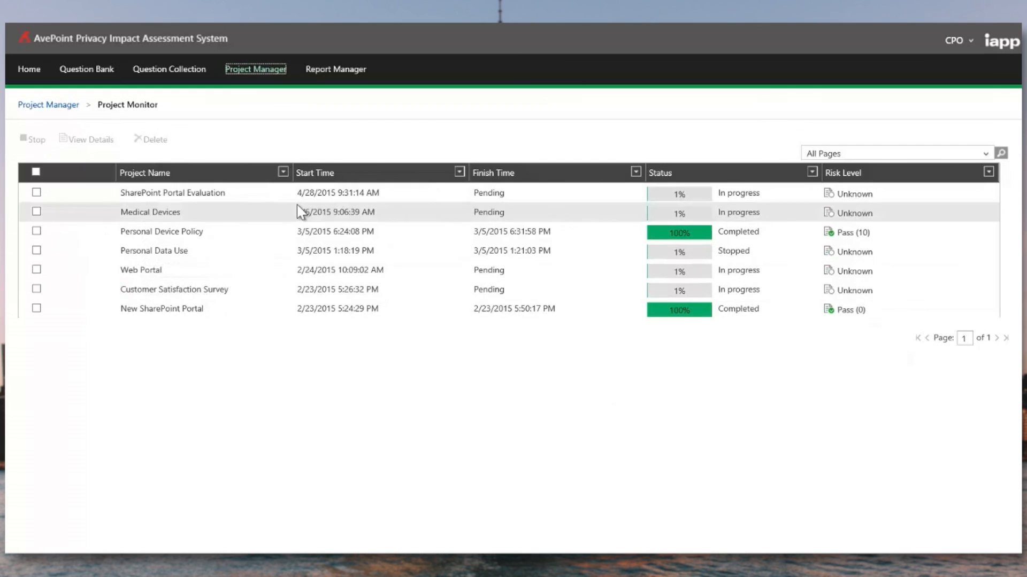
{"action": "left_click", "coordinate": [36, 192]}
{"action": "left_click", "coordinate": [77, 141]}
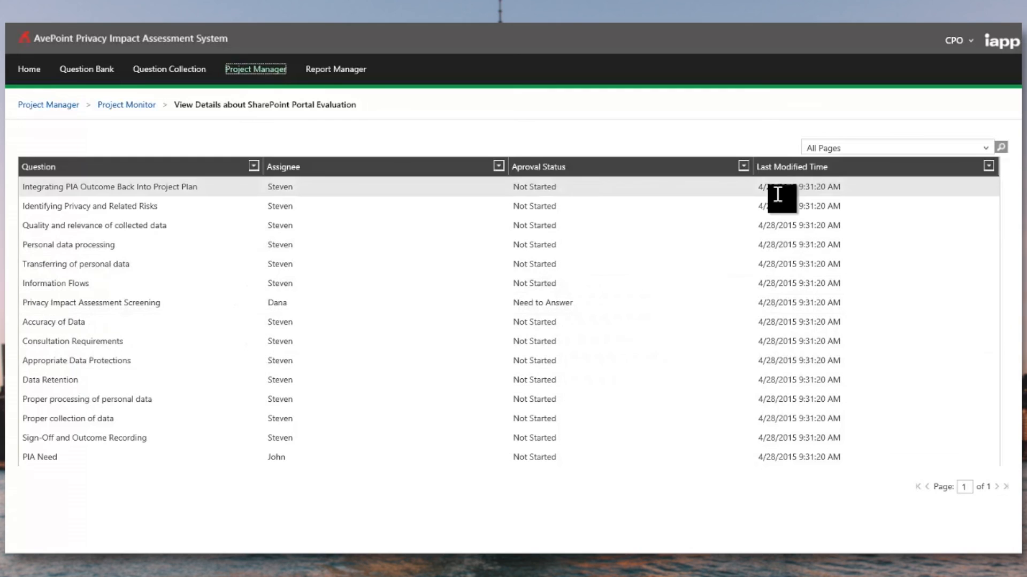
{"action": "left_click", "coordinate": [46, 108]}
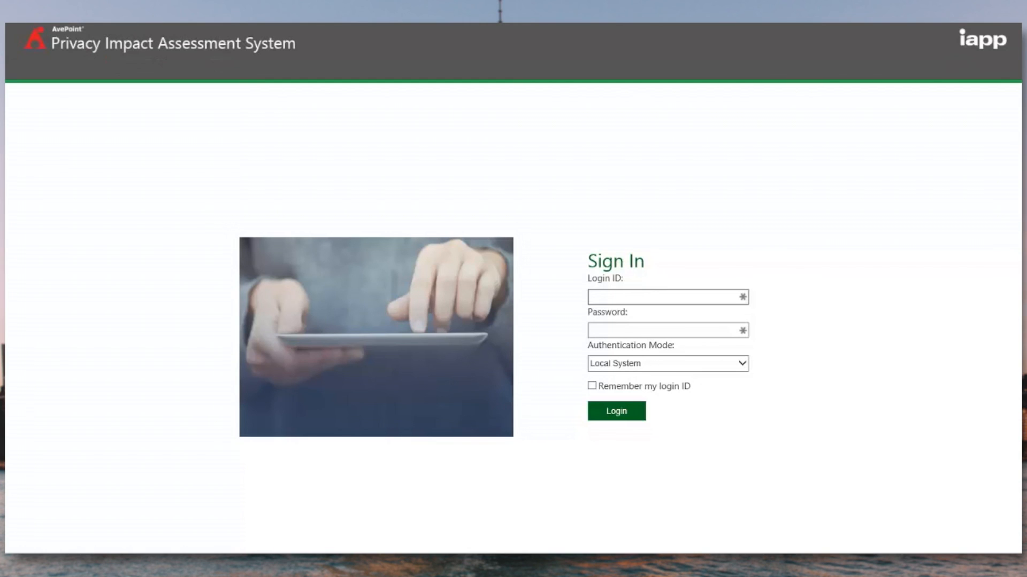
View the APIA question notification e-mail in Outlook, and sign in to APIA with the assignee's login ID and password.
{"action": "left_click_drag", "start_coordinate": [1026, 32], "coordinate": [465, 111]}
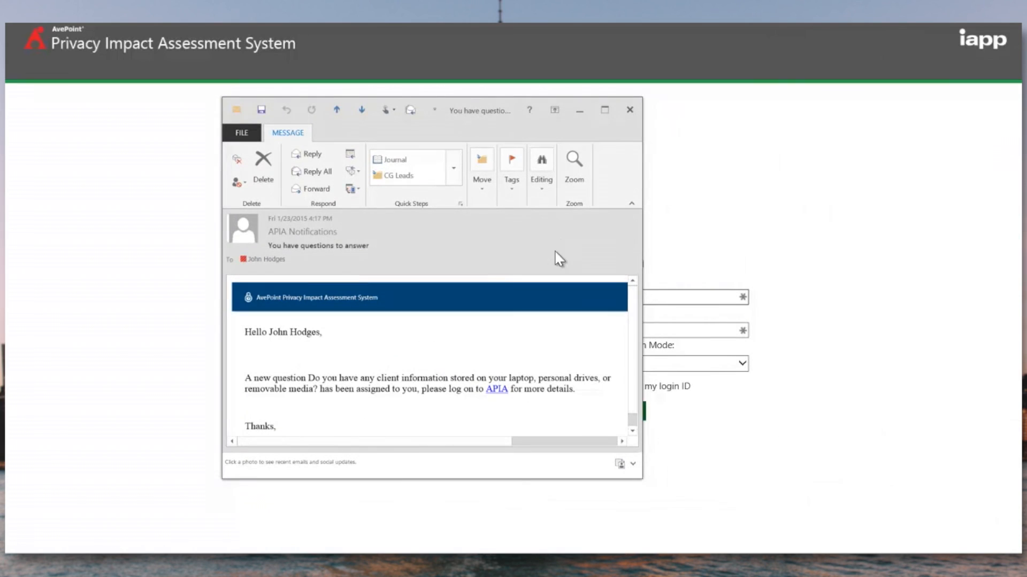
{"action": "left_click", "coordinate": [580, 110]}
{"action": "left_click", "coordinate": [614, 296]}
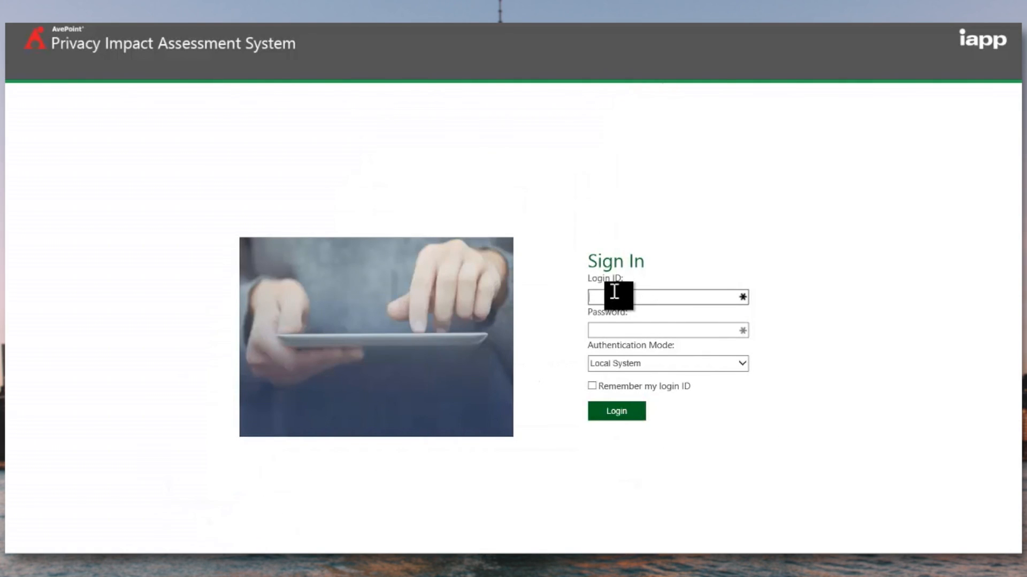
{"action": "key", "text": "Tab"}
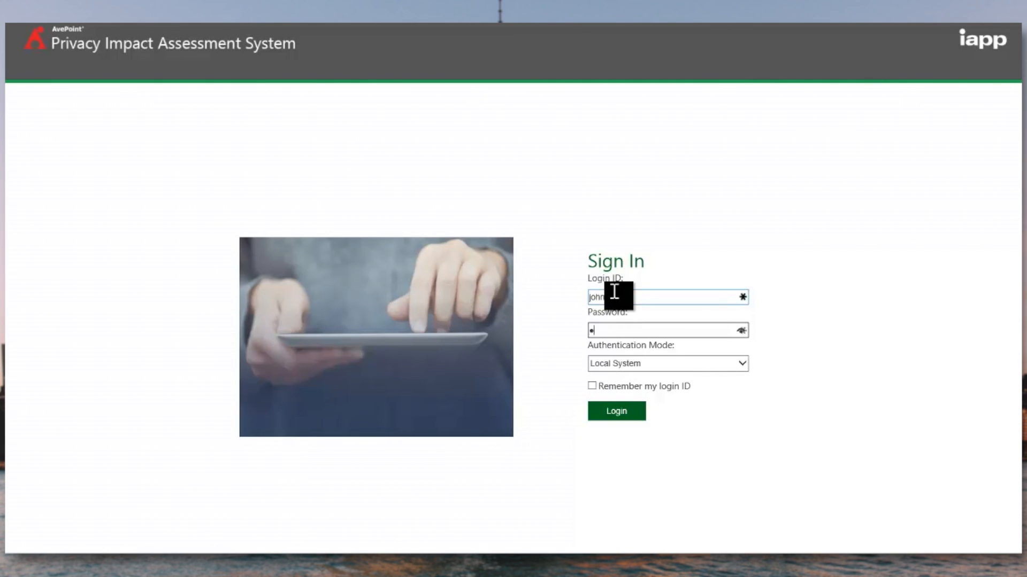
{"action": "key", "text": "Return"}
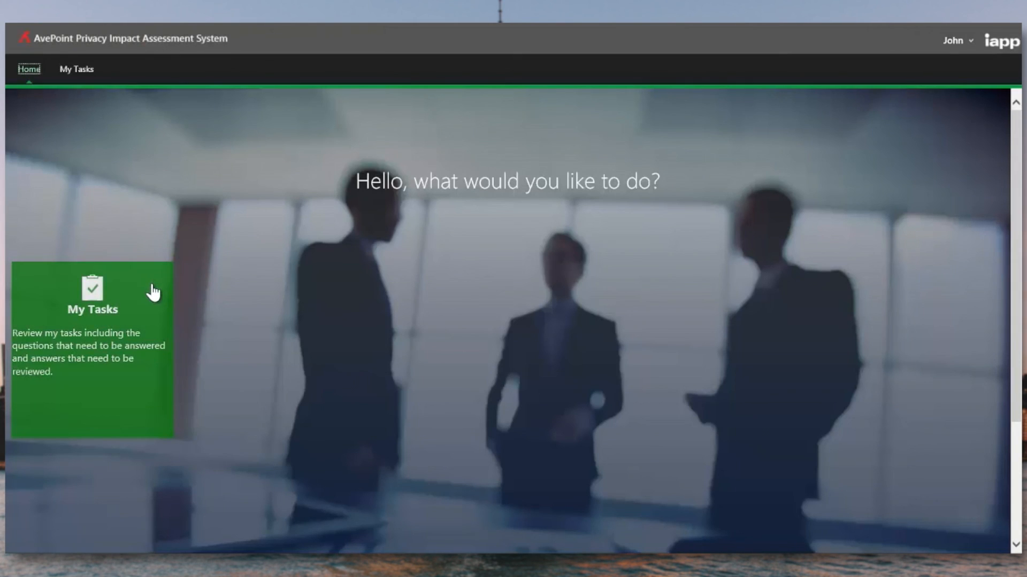
Examine the questions of the Medical Devices project's System Information task in My Tasks, and close it without submitting answers.
{"action": "left_click", "coordinate": [149, 318]}
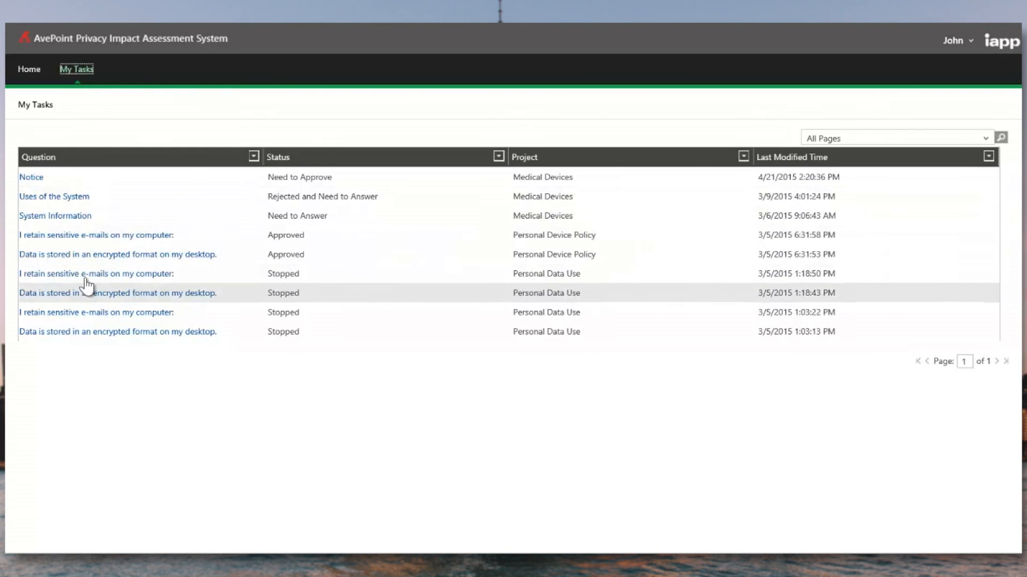
{"action": "left_click", "coordinate": [51, 218]}
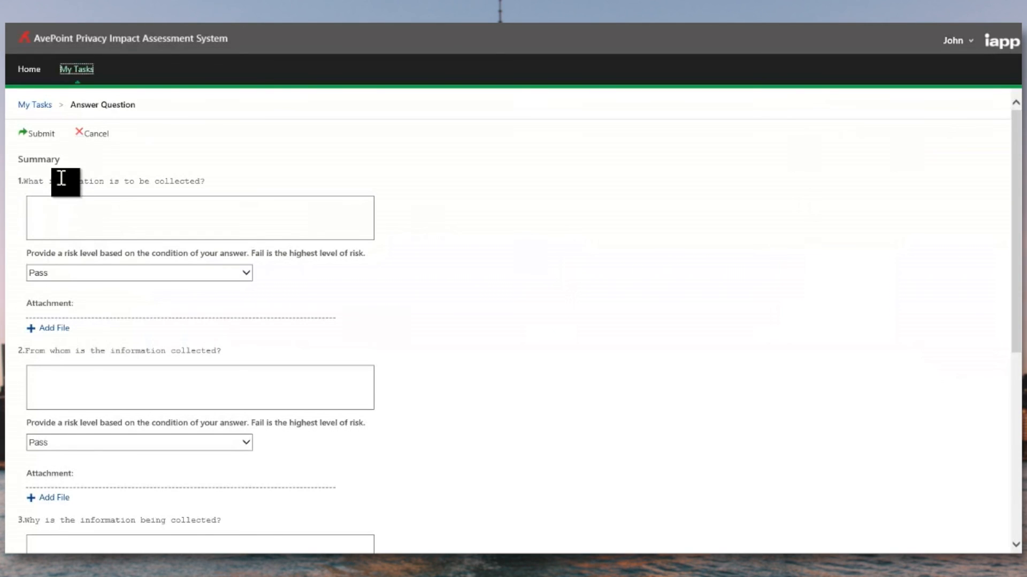
{"action": "left_click", "coordinate": [104, 227]}
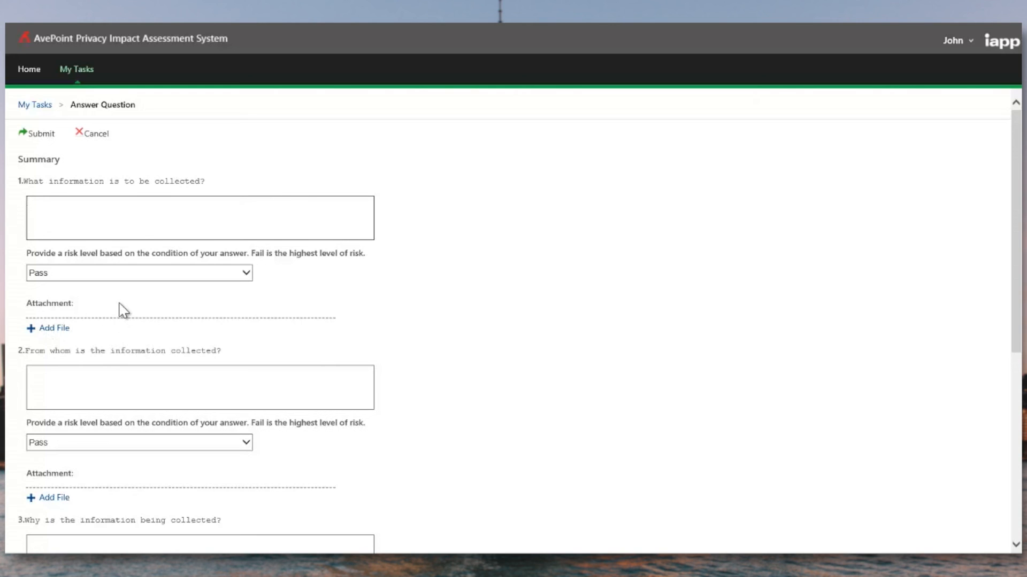
{"action": "scroll", "coordinate": [120, 306], "scroll_direction": "down", "scroll_amount": 7}
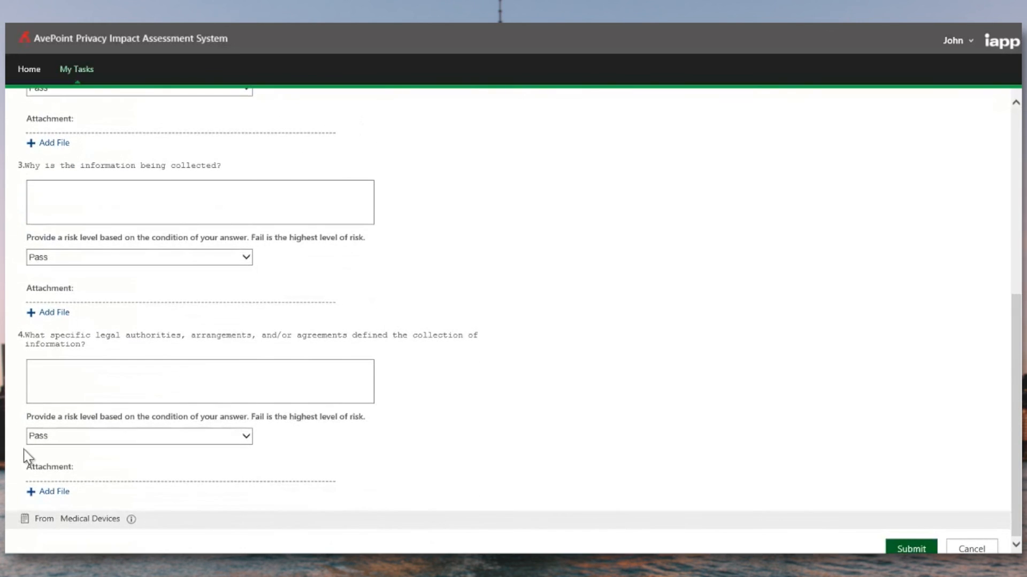
{"action": "scroll", "coordinate": [188, 301], "scroll_direction": "up", "scroll_amount": 7}
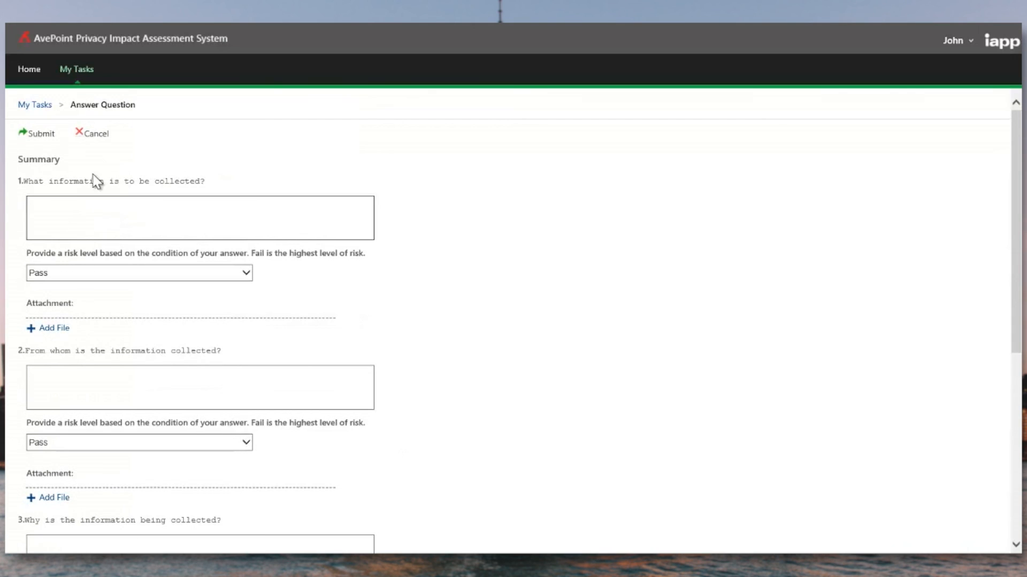
{"action": "left_click", "coordinate": [97, 136]}
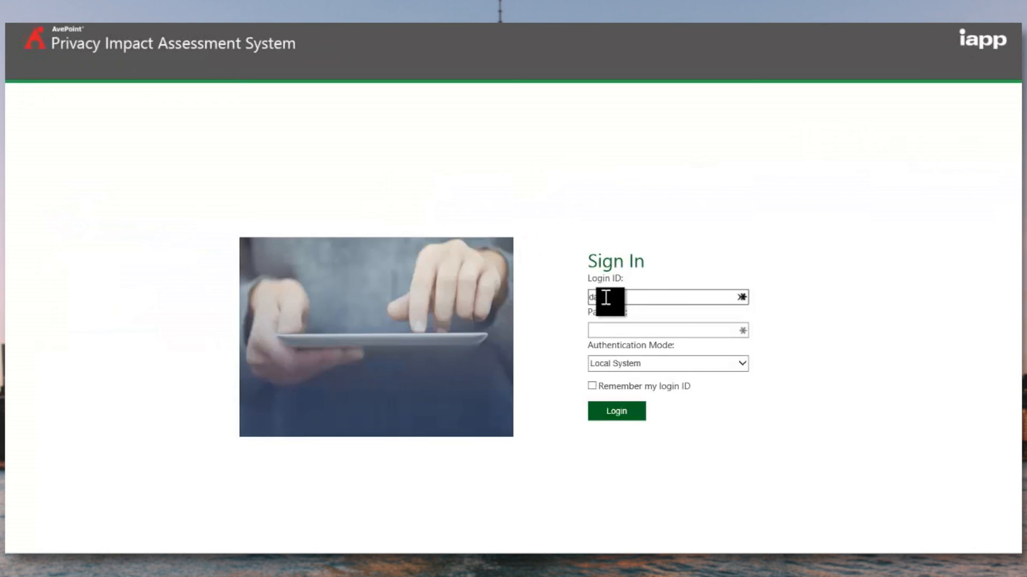
Sign in with the reviewer's login ID and password, and open that account's task list.
{"action": "key", "text": "Tab"}
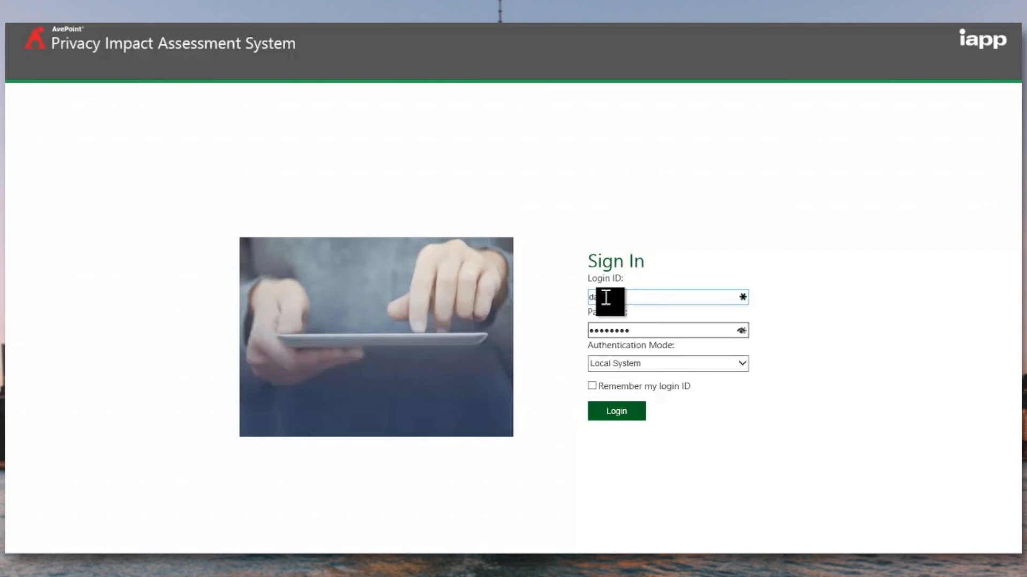
{"action": "key", "text": "Return"}
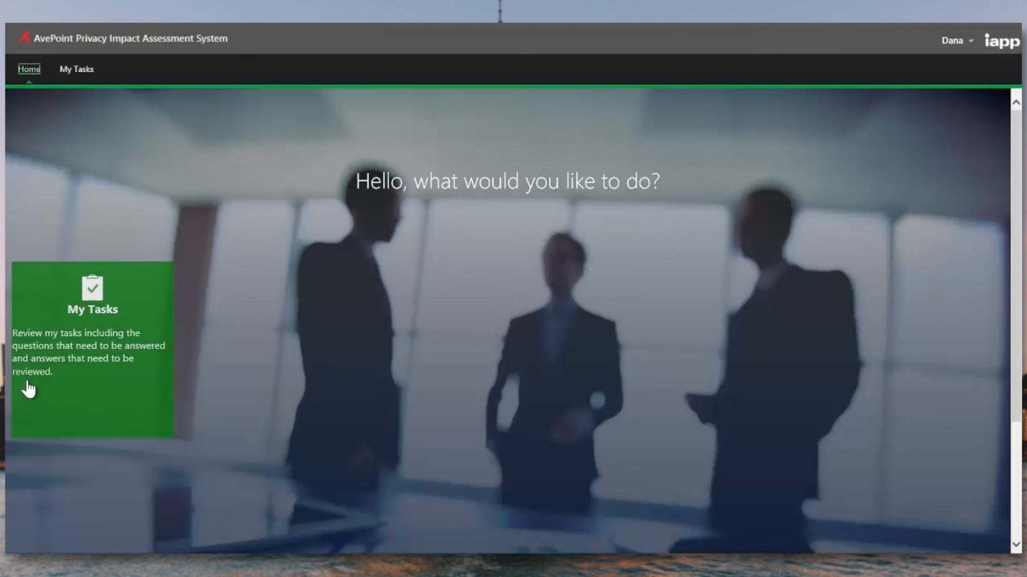
{"action": "left_click", "coordinate": [111, 364]}
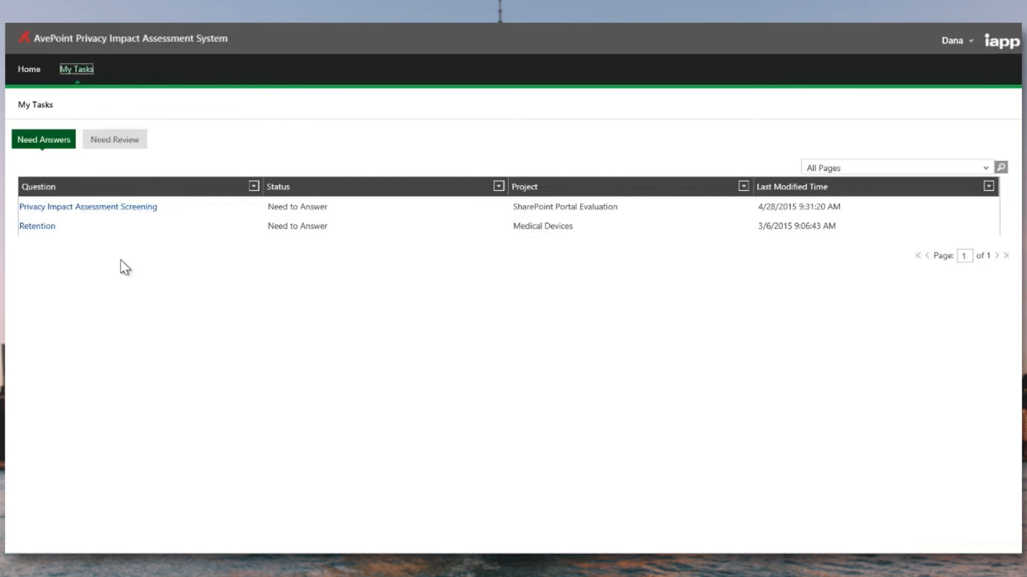
Review the answers of the Medical Devices project's Notice task among the tasks needing review, and approve them.
{"action": "left_click", "coordinate": [114, 143]}
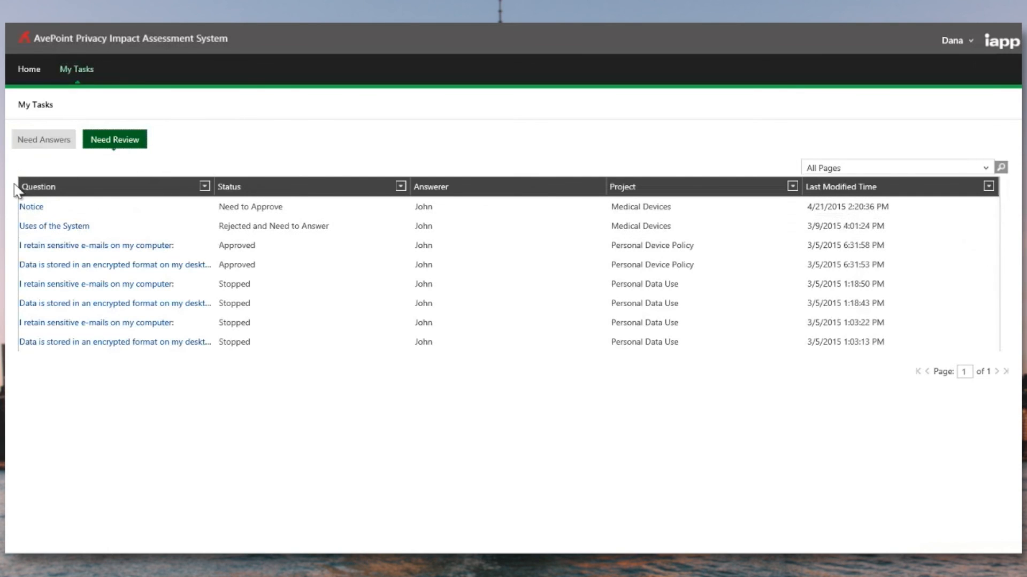
{"action": "left_click", "coordinate": [30, 208]}
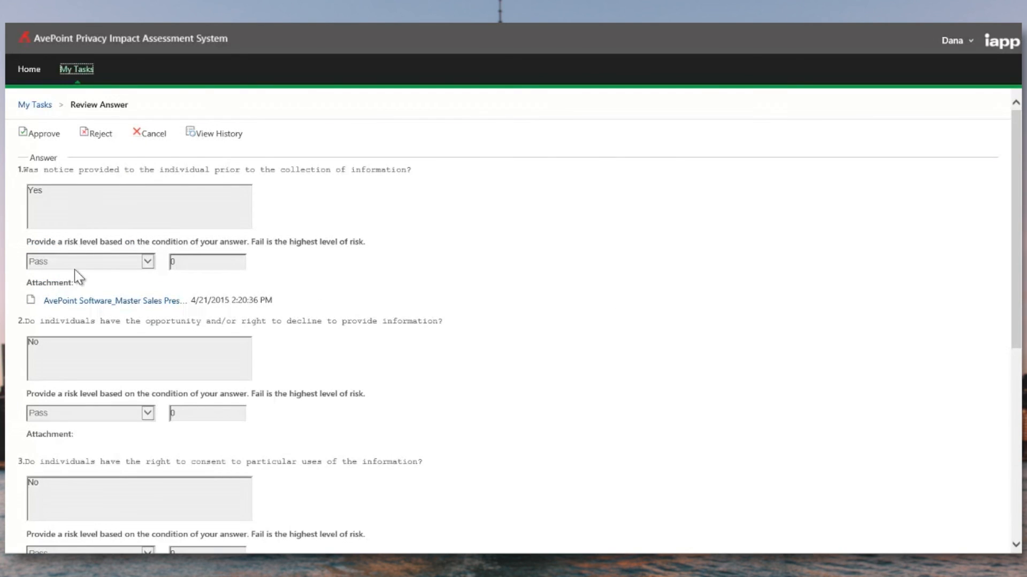
{"action": "scroll", "coordinate": [79, 278], "scroll_direction": "down", "scroll_amount": 2}
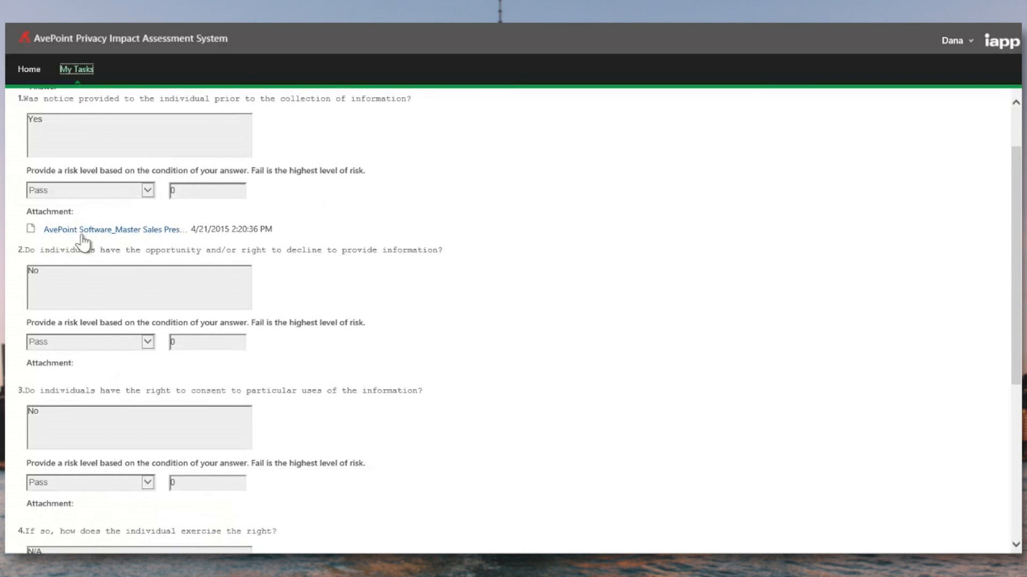
{"action": "scroll", "coordinate": [121, 253], "scroll_direction": "down", "scroll_amount": 5}
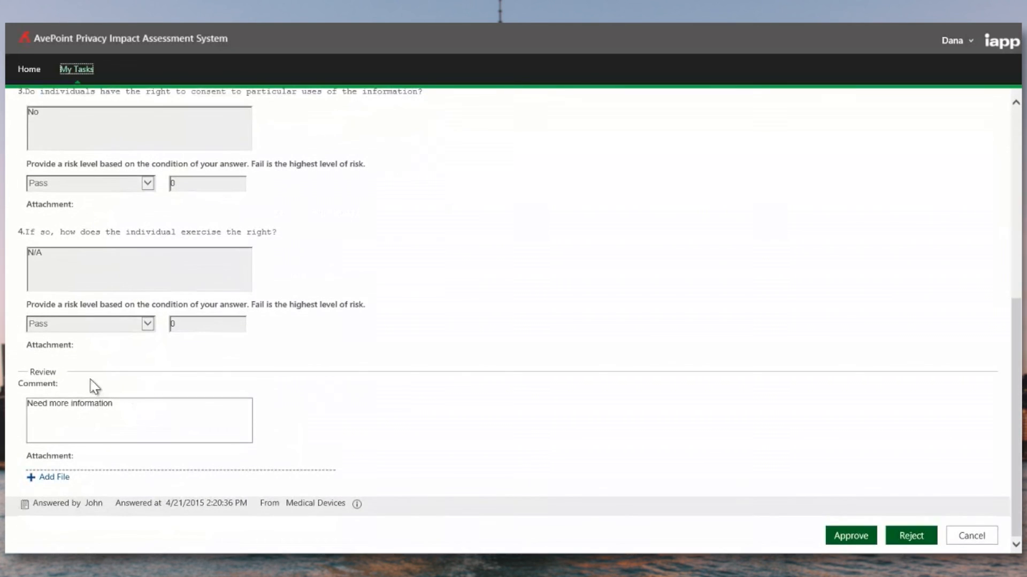
{"action": "left_click", "coordinate": [54, 508]}
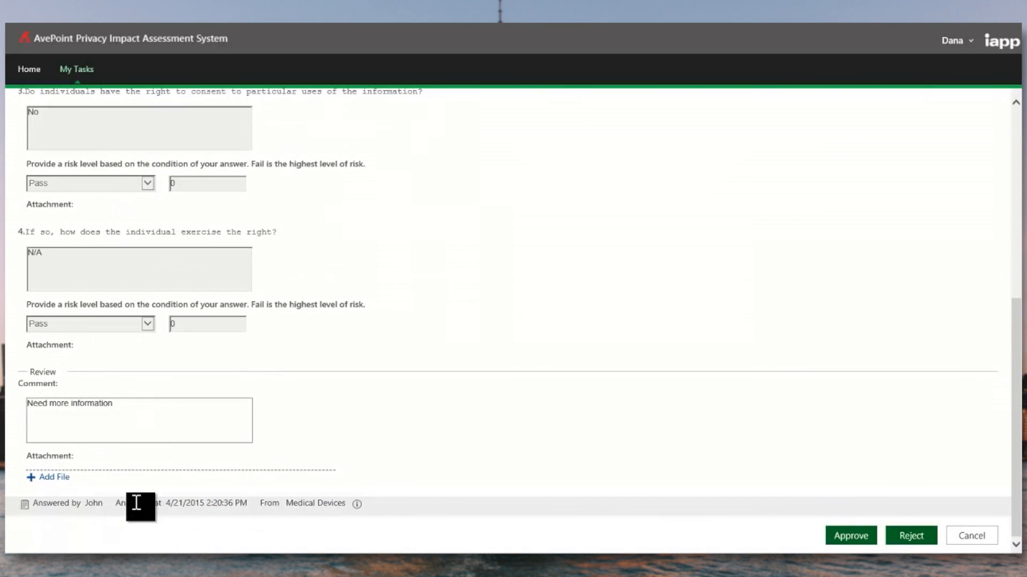
{"action": "scroll", "coordinate": [136, 408], "scroll_direction": "up", "scroll_amount": 7}
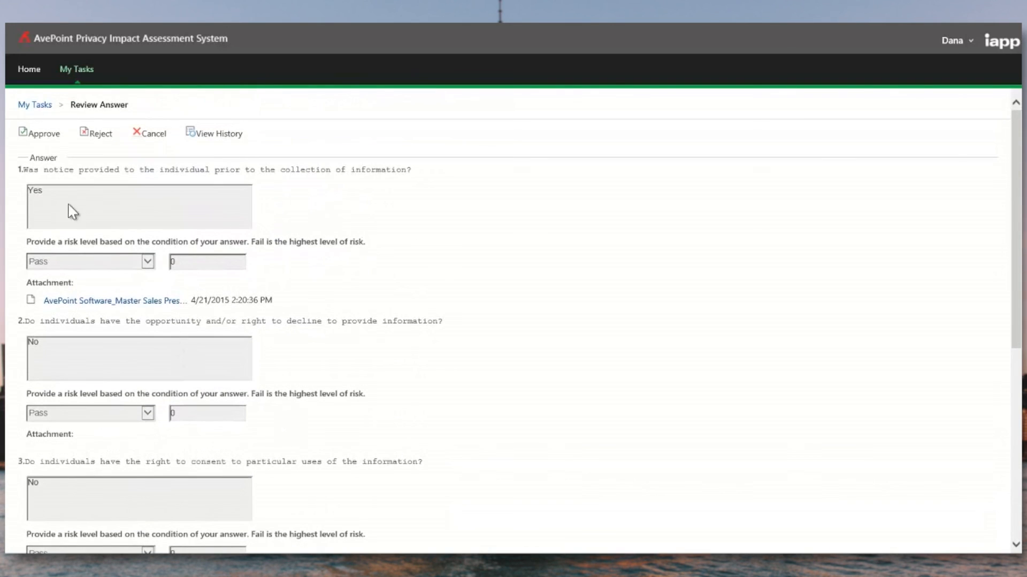
{"action": "left_click", "coordinate": [41, 137]}
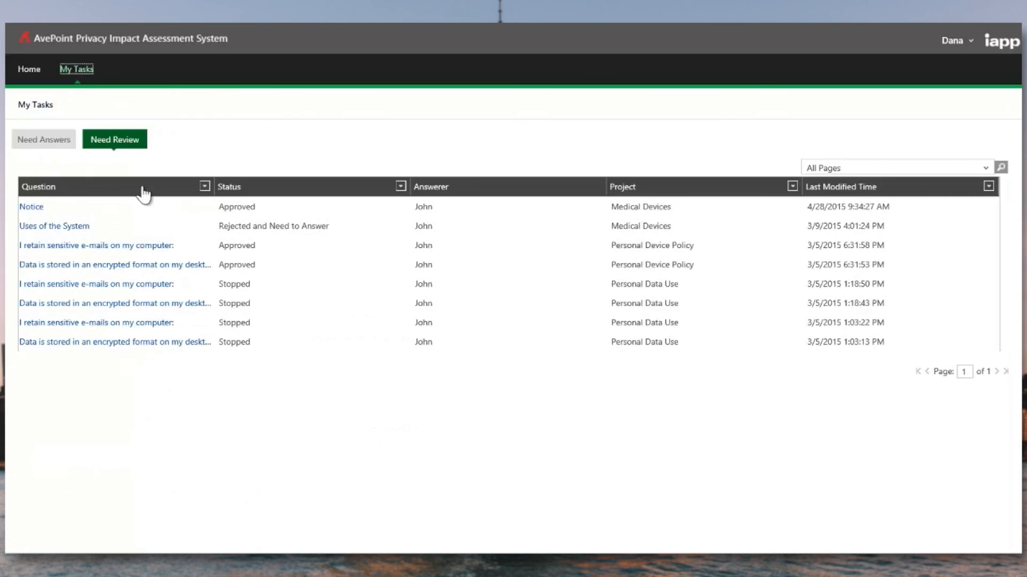
Examine the rejected Uses of the System answers and review comment, view their answer history, and close the history.
{"action": "left_click", "coordinate": [59, 226]}
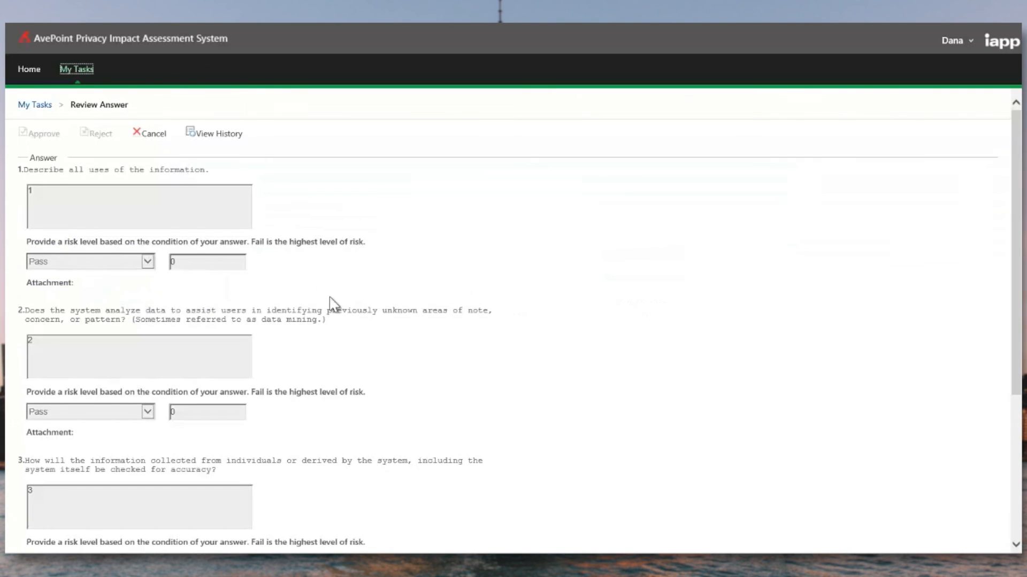
{"action": "scroll", "coordinate": [188, 348], "scroll_direction": "down", "scroll_amount": 4}
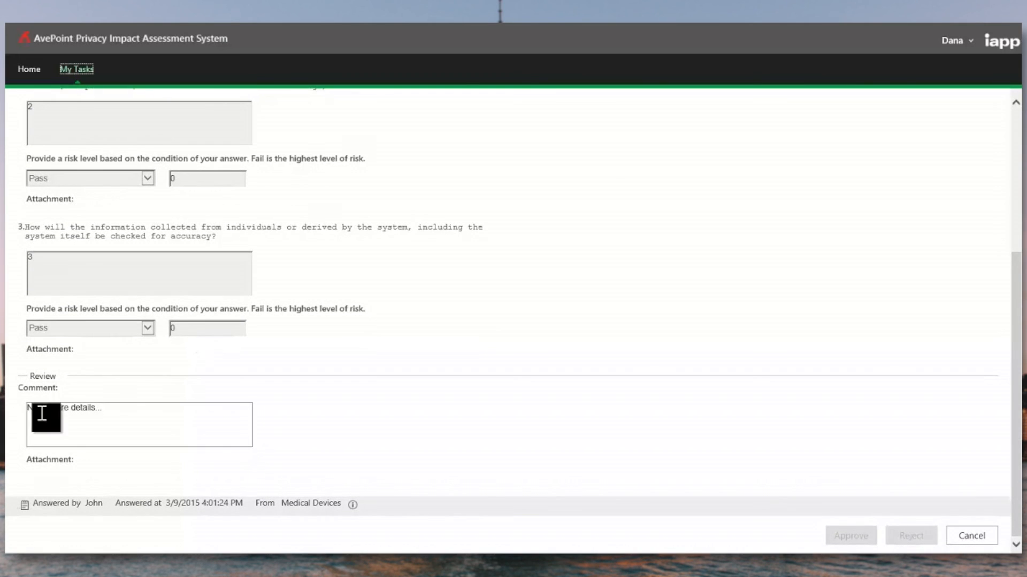
{"action": "scroll", "coordinate": [137, 428], "scroll_direction": "up", "scroll_amount": 4}
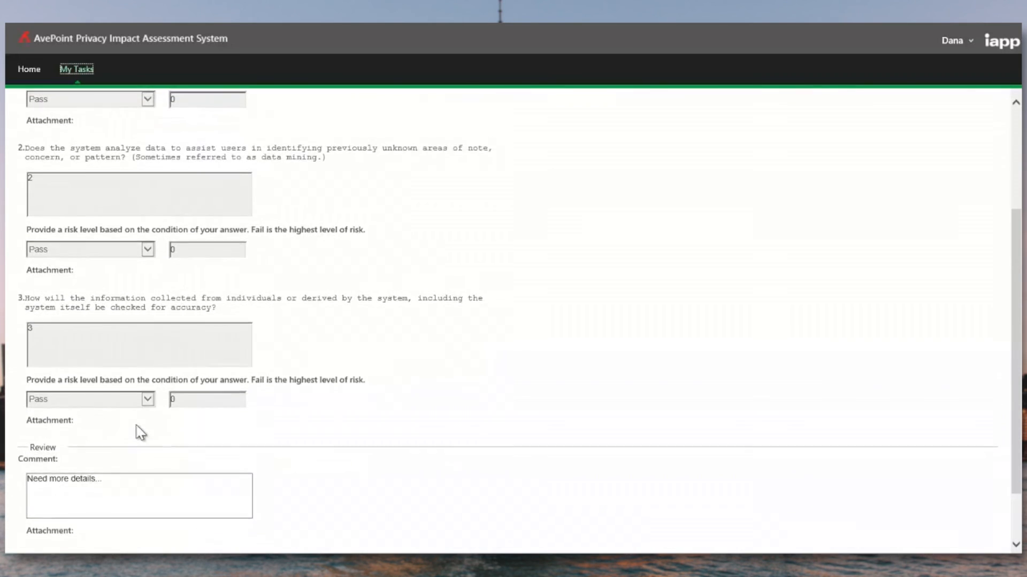
{"action": "left_click", "coordinate": [208, 134]}
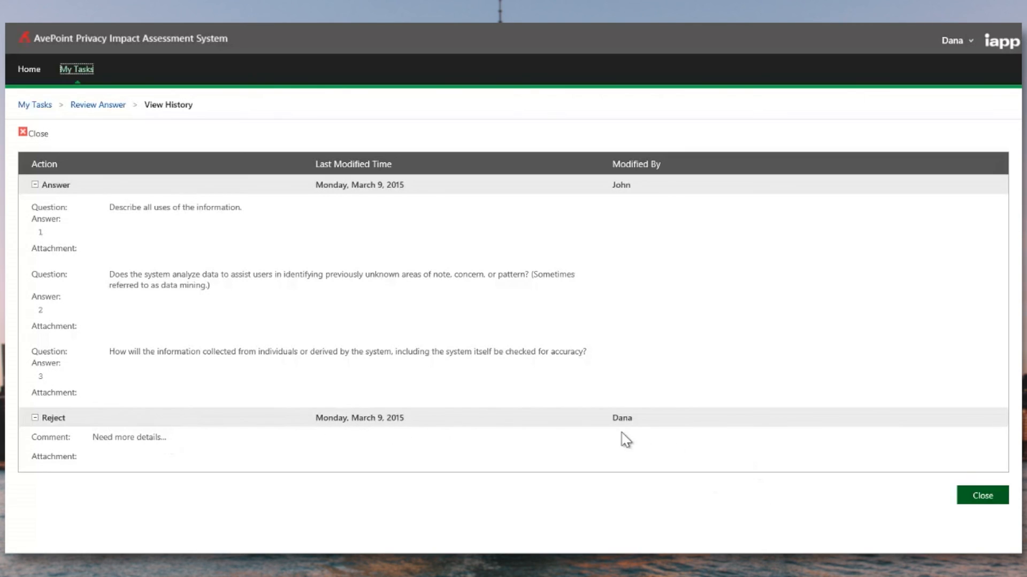
{"action": "left_click", "coordinate": [42, 139]}
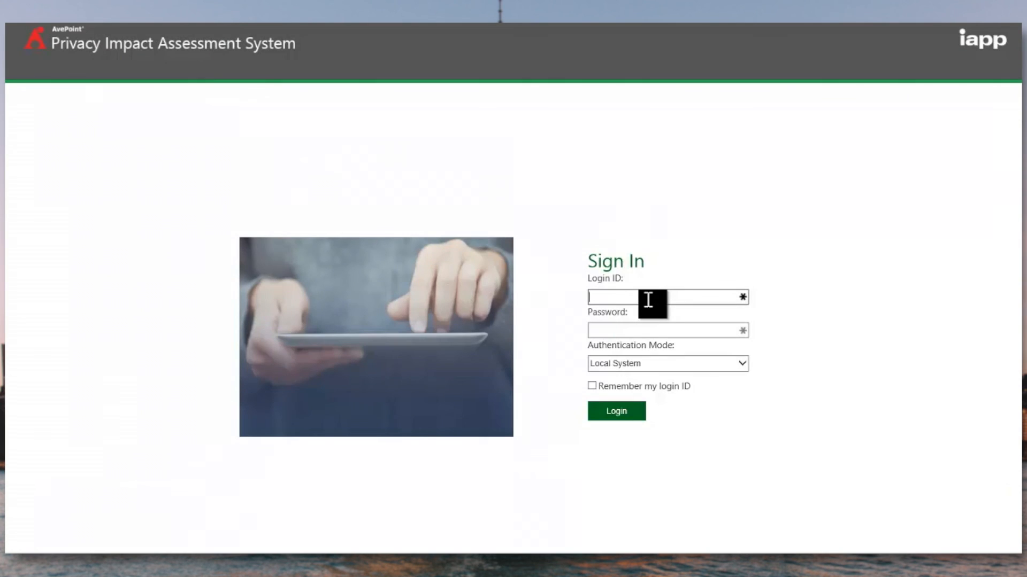
Sign in with the CPO account's login ID and password, and open the Project Monitor for the SharePoint Portal Evaluation project.
{"action": "key", "text": "Tab"}
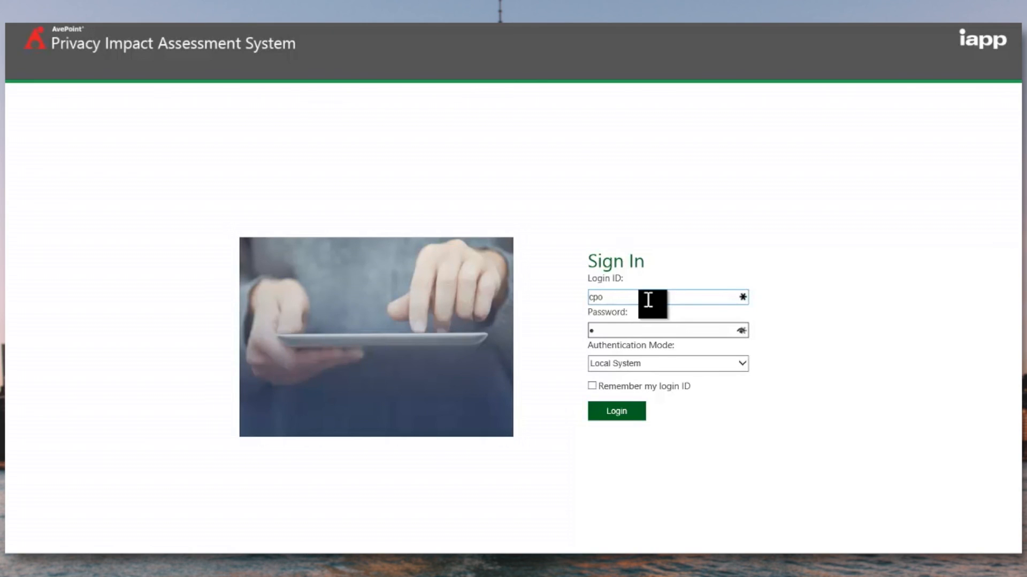
{"action": "key", "text": "Return"}
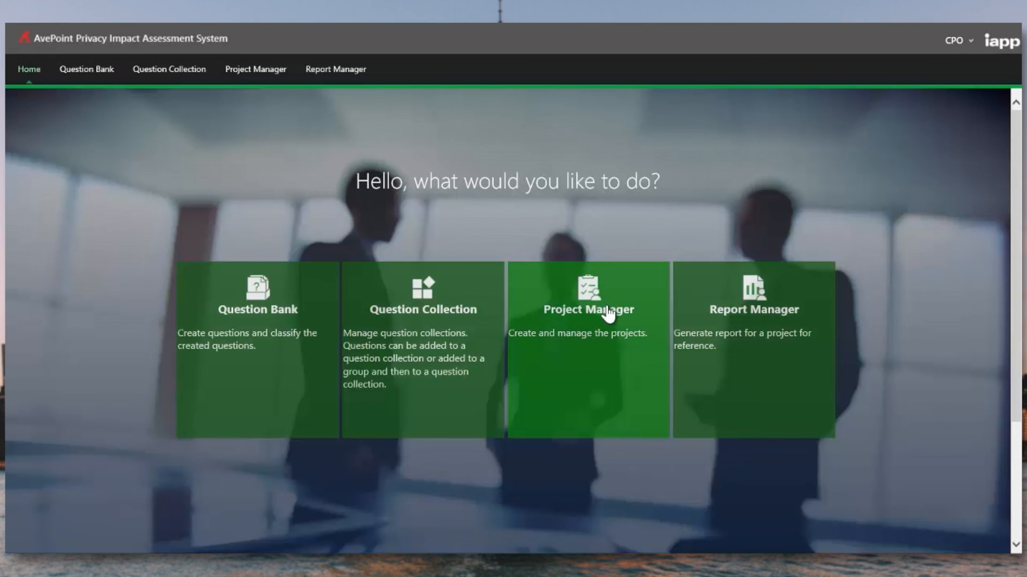
{"action": "left_click", "coordinate": [548, 294]}
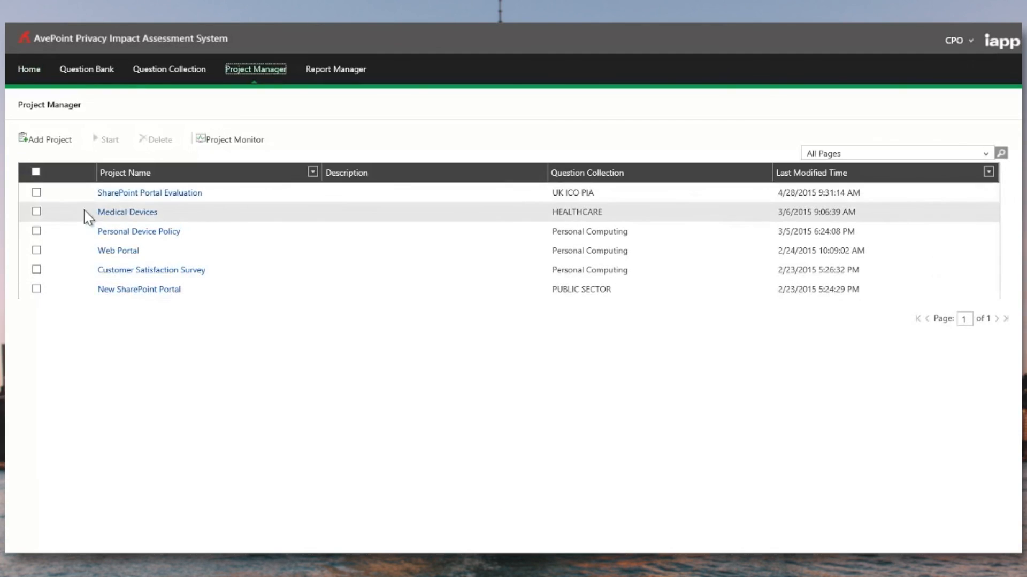
{"action": "left_click", "coordinate": [37, 193]}
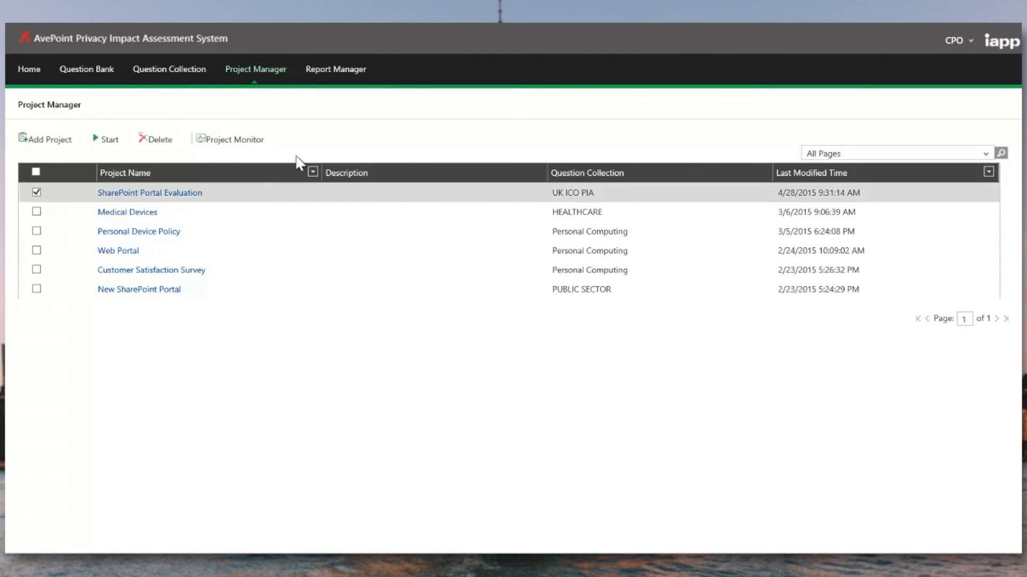
{"action": "left_click", "coordinate": [259, 142]}
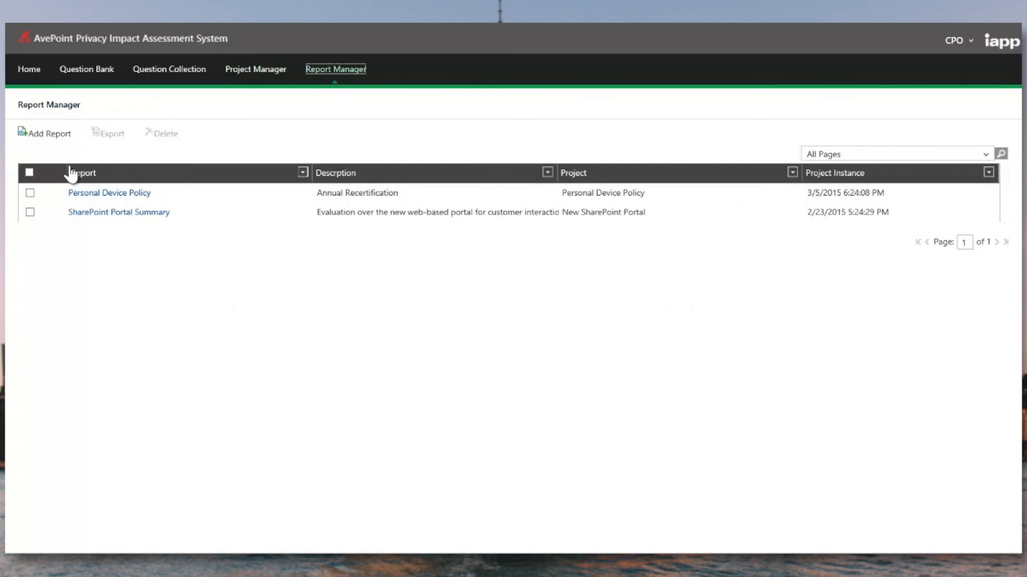
Add a report named Personal Device Policy for the Personal Device Policy project's 3/5/2015 6:24:08 PM instance, and continue to its question selection.
{"action": "left_click", "coordinate": [31, 136]}
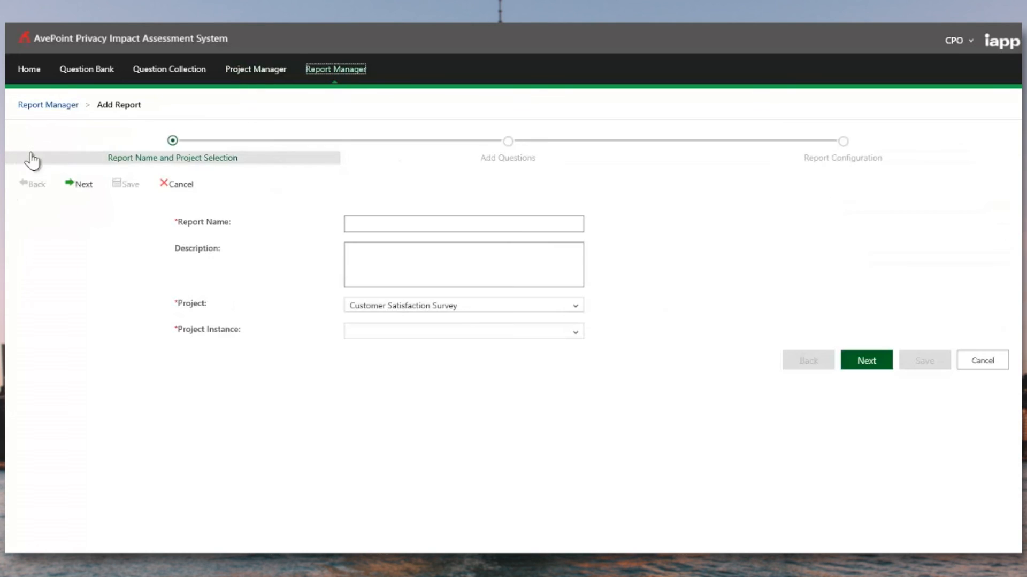
{"action": "left_click", "coordinate": [401, 226]}
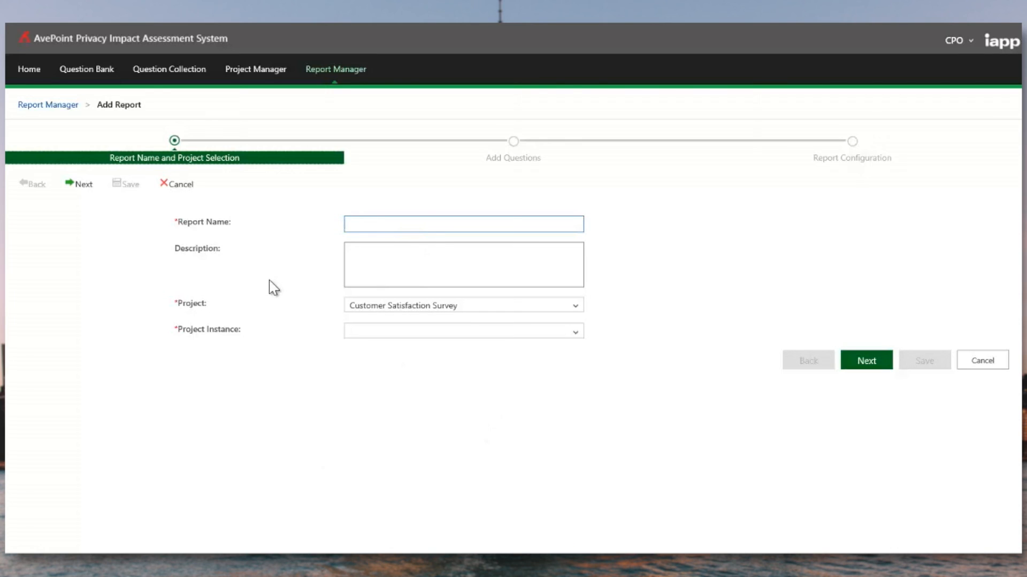
{"action": "type", "text": "Personal Device Policy"}
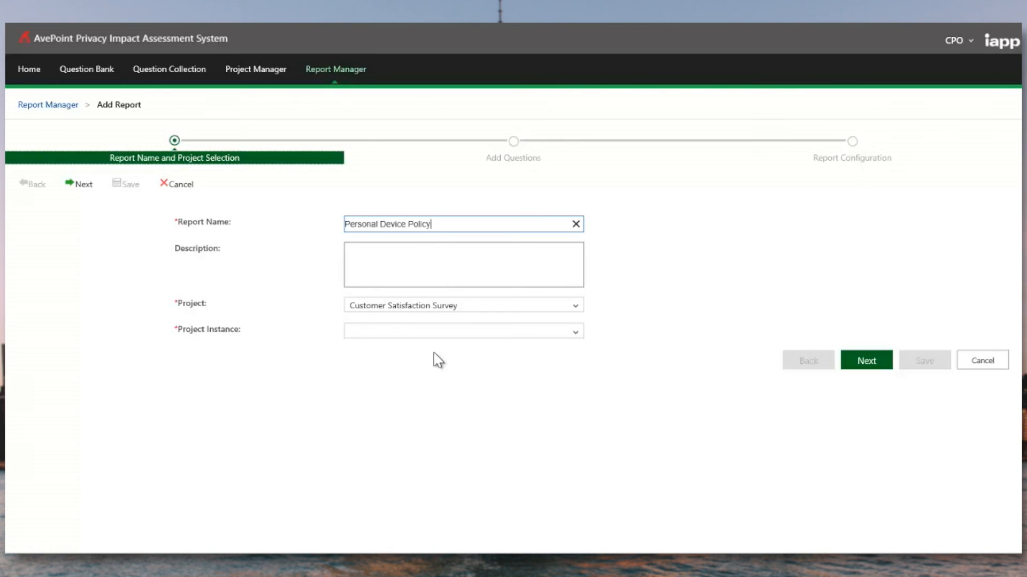
{"action": "left_click", "coordinate": [401, 307]}
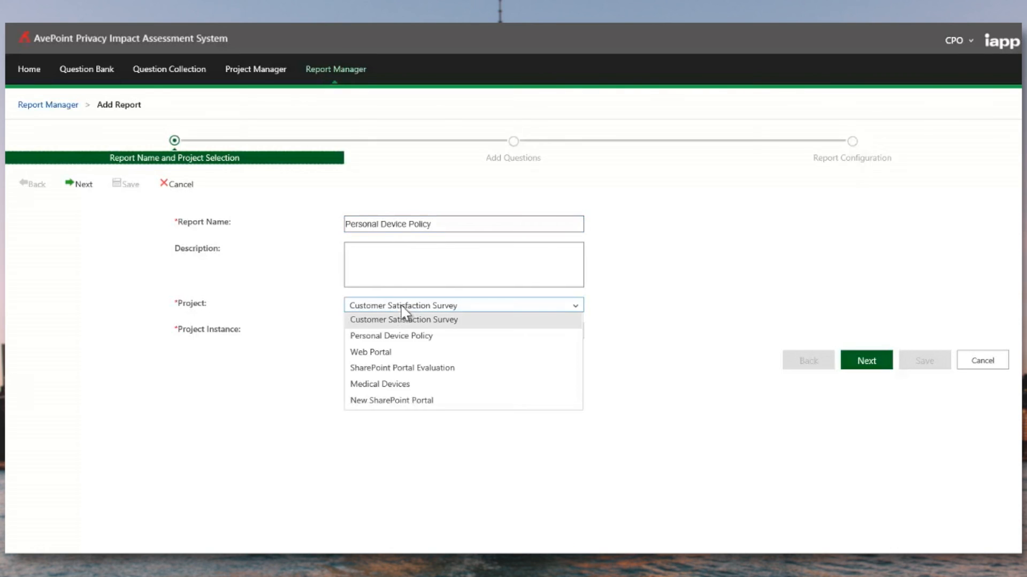
{"action": "left_click", "coordinate": [354, 342]}
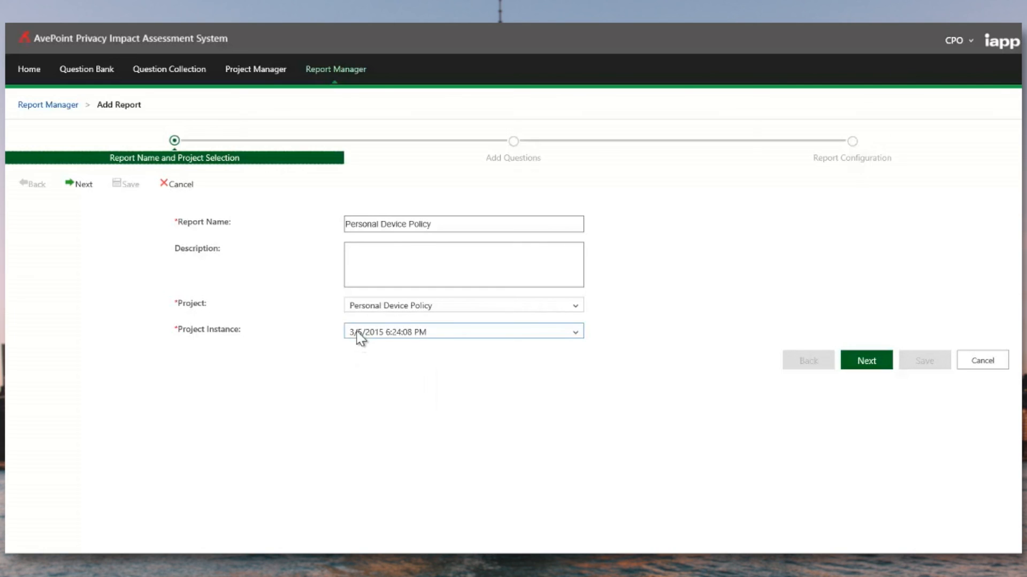
{"action": "left_click", "coordinate": [355, 336]}
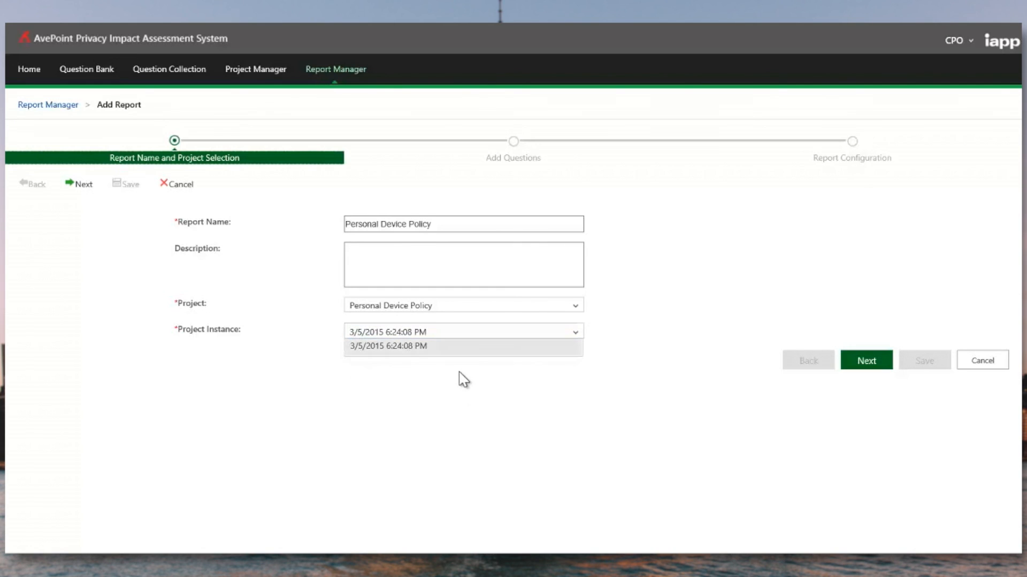
{"action": "left_click", "coordinate": [388, 400]}
{"action": "left_click", "coordinate": [84, 185]}
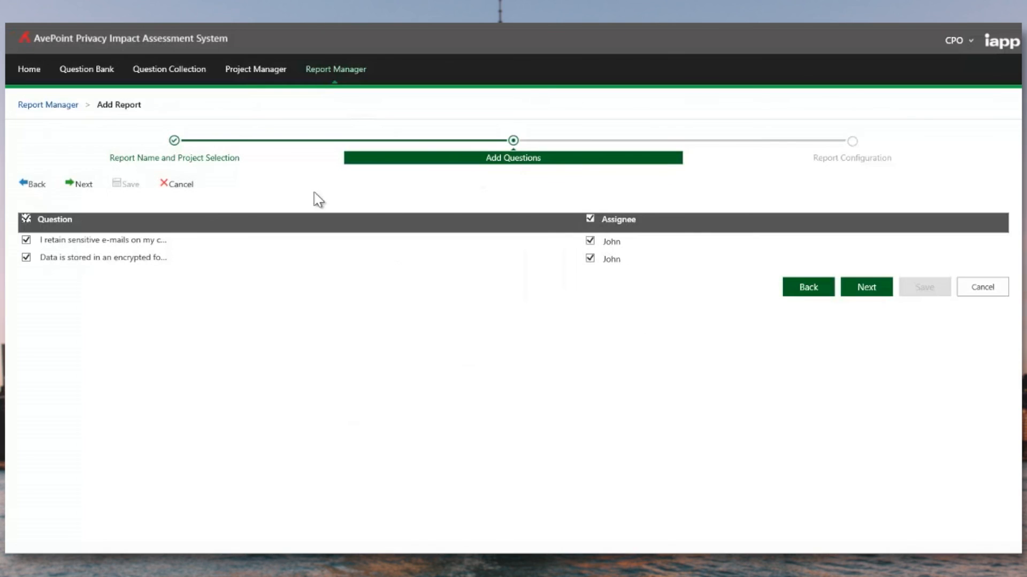
Keep all questions and assignees included in the report, and view its header, footer, cover page and thank-you page settings.
{"action": "left_click", "coordinate": [85, 185]}
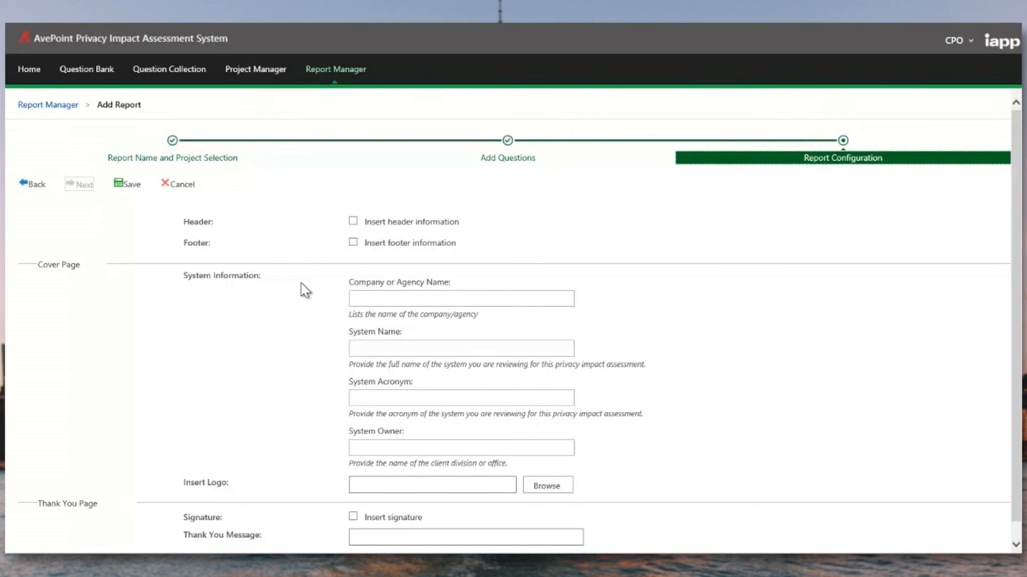
{"action": "scroll", "coordinate": [305, 290], "scroll_direction": "down", "scroll_amount": 1}
{"action": "scroll", "coordinate": [287, 277], "scroll_direction": "up", "scroll_amount": 1}
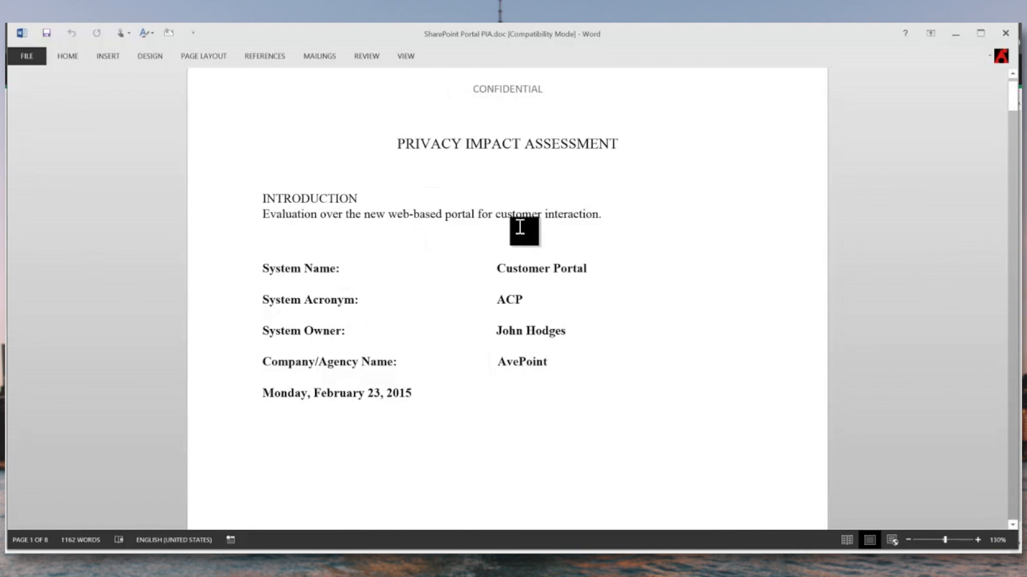
Read through SharePoint Portal PIA.doc in Word from the cover page to the authorization memorandum, and return to the project list in APIA.
{"action": "scroll", "coordinate": [392, 291], "scroll_direction": "down", "scroll_amount": 1}
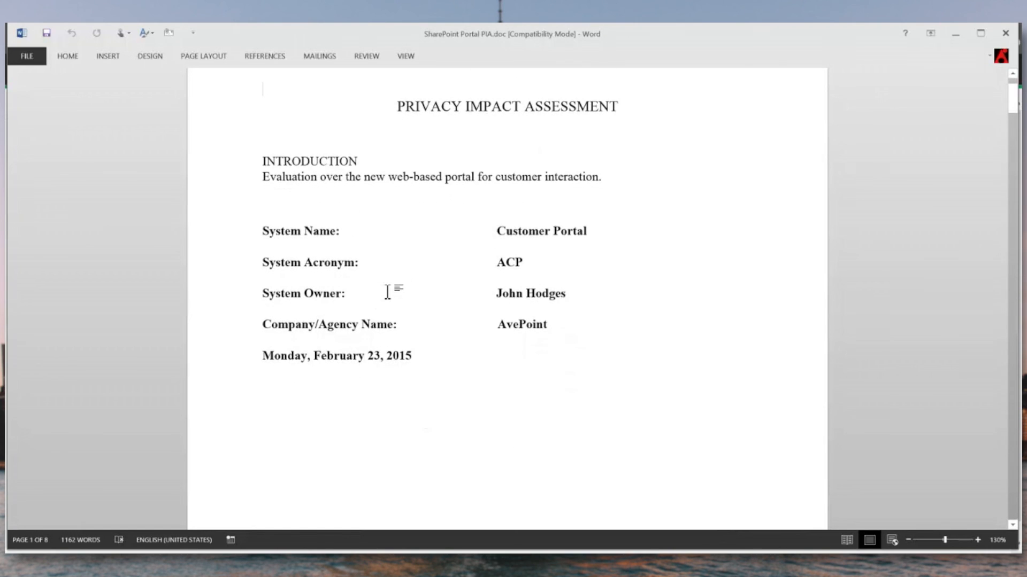
{"action": "scroll", "coordinate": [388, 291], "scroll_direction": "down", "scroll_amount": 15}
{"action": "scroll", "coordinate": [387, 290], "scroll_direction": "down", "scroll_amount": 12}
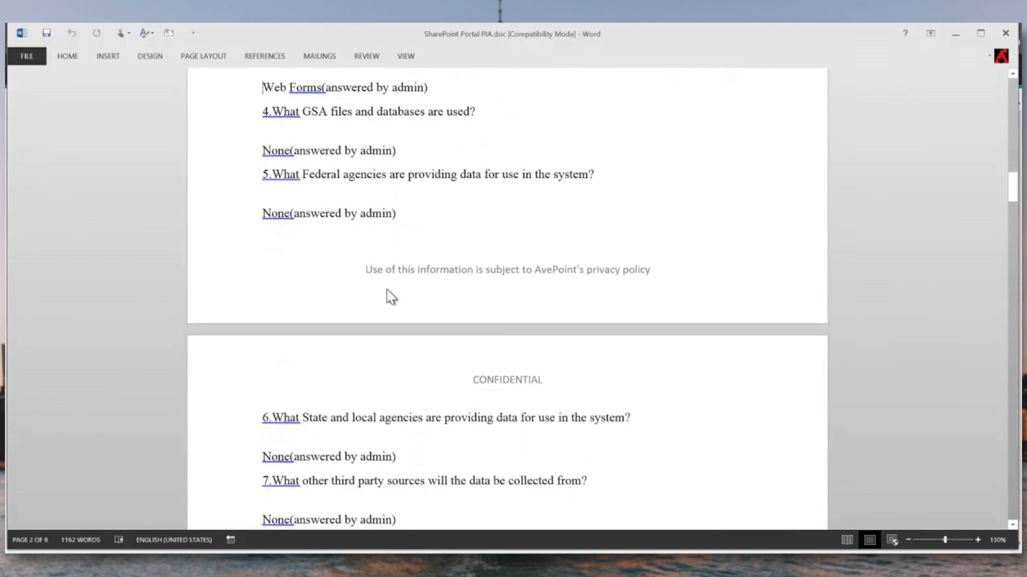
{"action": "scroll", "coordinate": [386, 289], "scroll_direction": "down", "scroll_amount": 7}
{"action": "scroll", "coordinate": [388, 290], "scroll_direction": "down", "scroll_amount": 10}
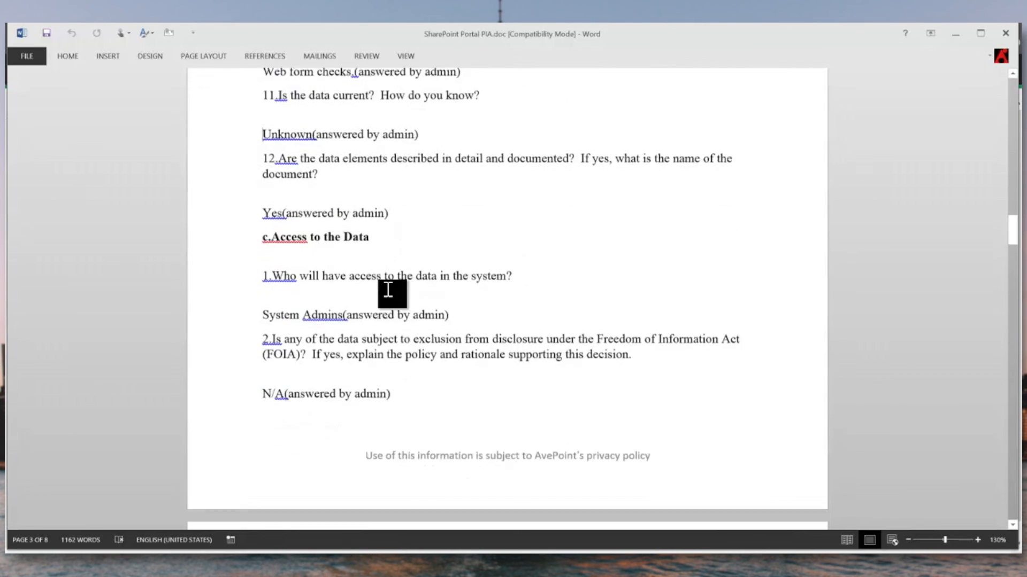
{"action": "scroll", "coordinate": [389, 290], "scroll_direction": "down", "scroll_amount": 20}
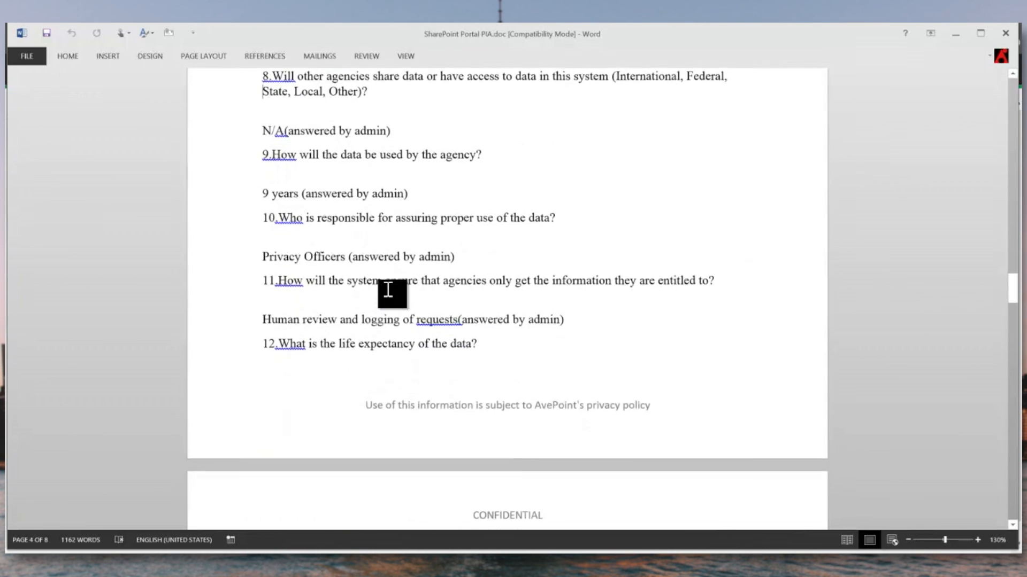
{"action": "scroll", "coordinate": [388, 290], "scroll_direction": "down", "scroll_amount": 20}
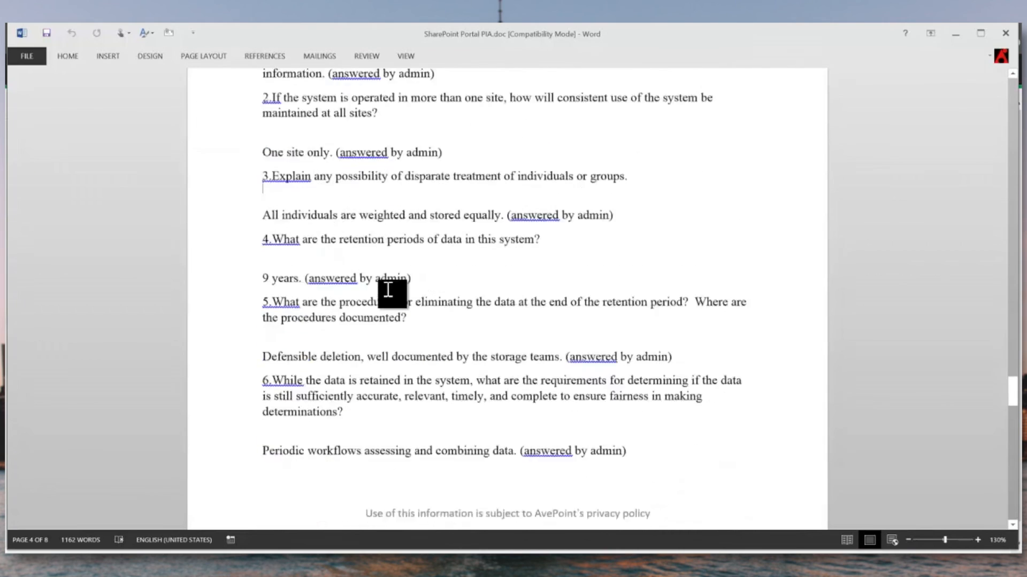
{"action": "scroll", "coordinate": [389, 290], "scroll_direction": "down", "scroll_amount": 2}
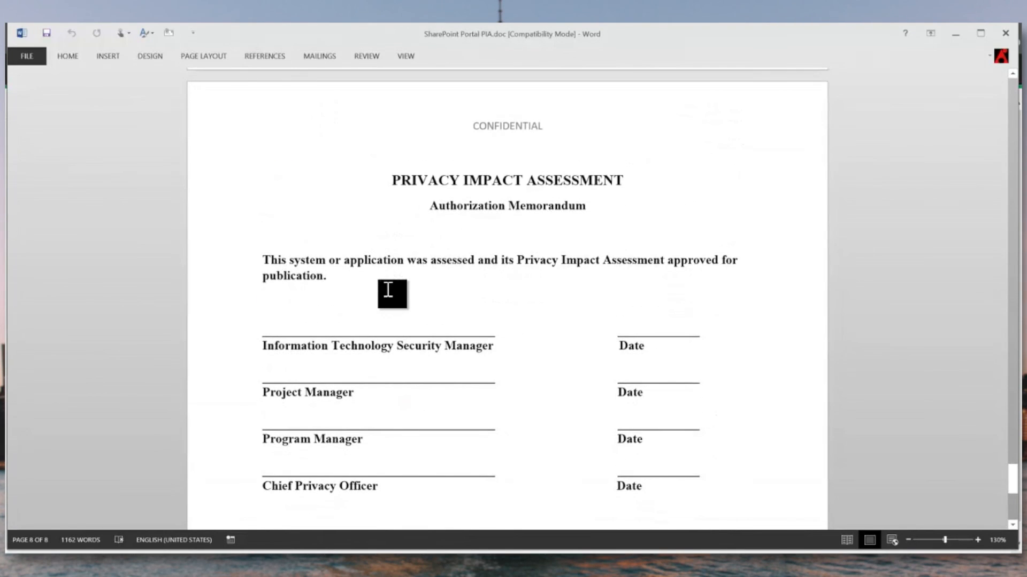
{"action": "scroll", "coordinate": [388, 291], "scroll_direction": "down", "scroll_amount": 4}
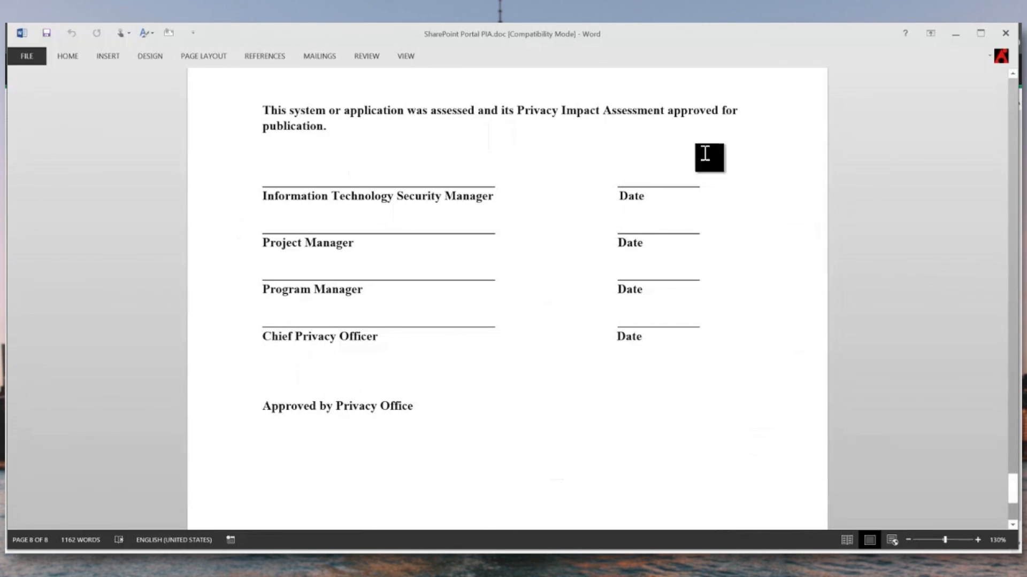
{"action": "left_click", "coordinate": [1006, 34]}
{"action": "left_click", "coordinate": [273, 73]}
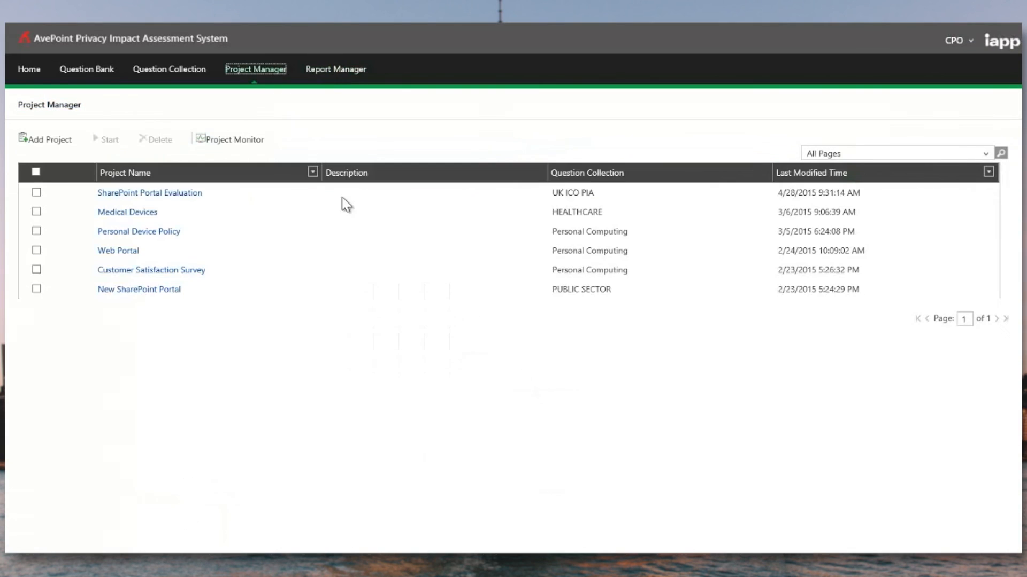